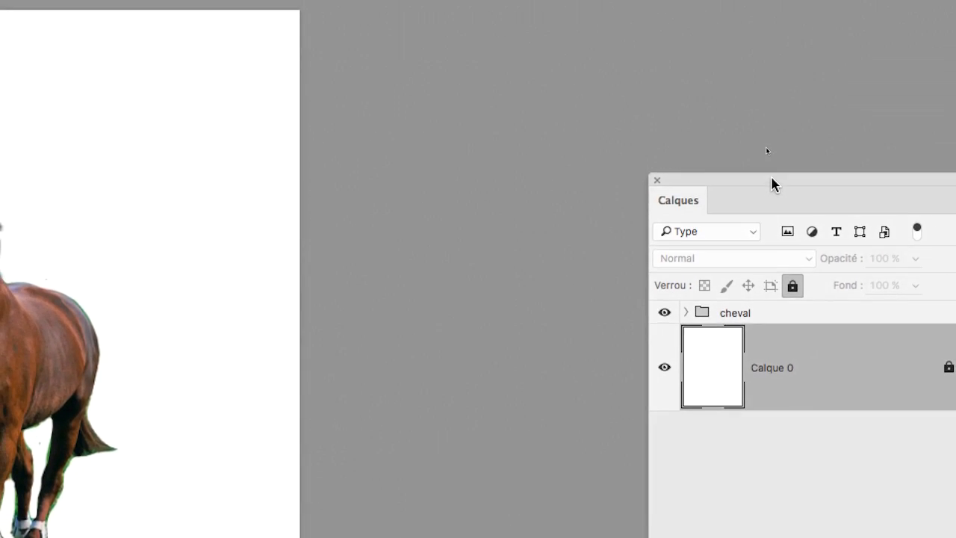
# Add a new empty layer above Calque 0 and below the cheval group
pyautogui.moveTo(772, 184); pyautogui.dragTo(649, 119)
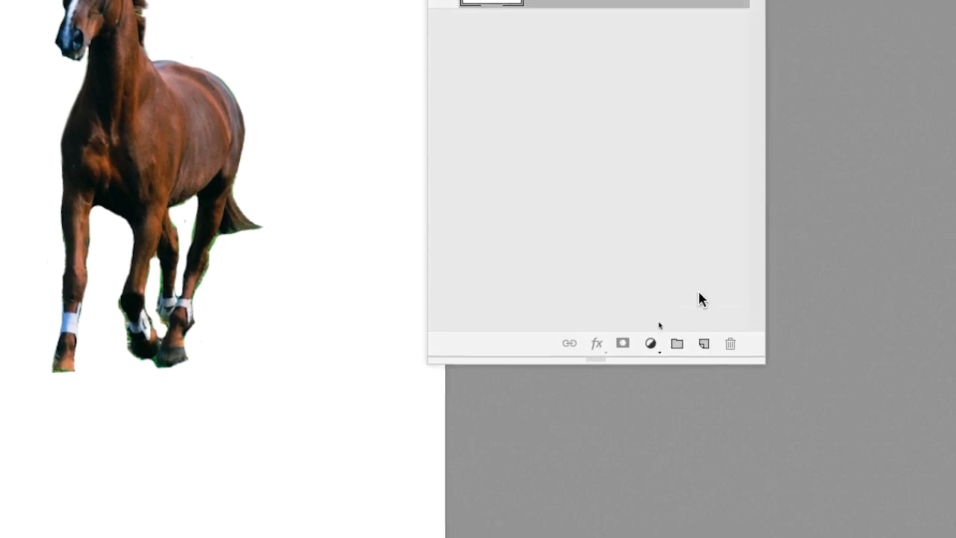
pyautogui.click(699, 309)
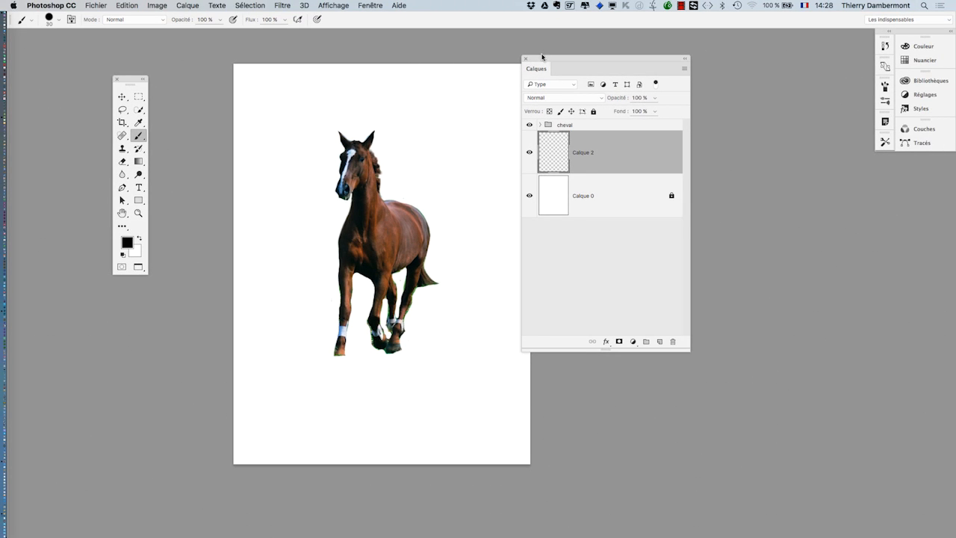
pyautogui.moveTo(542, 56); pyautogui.dragTo(669, 74)
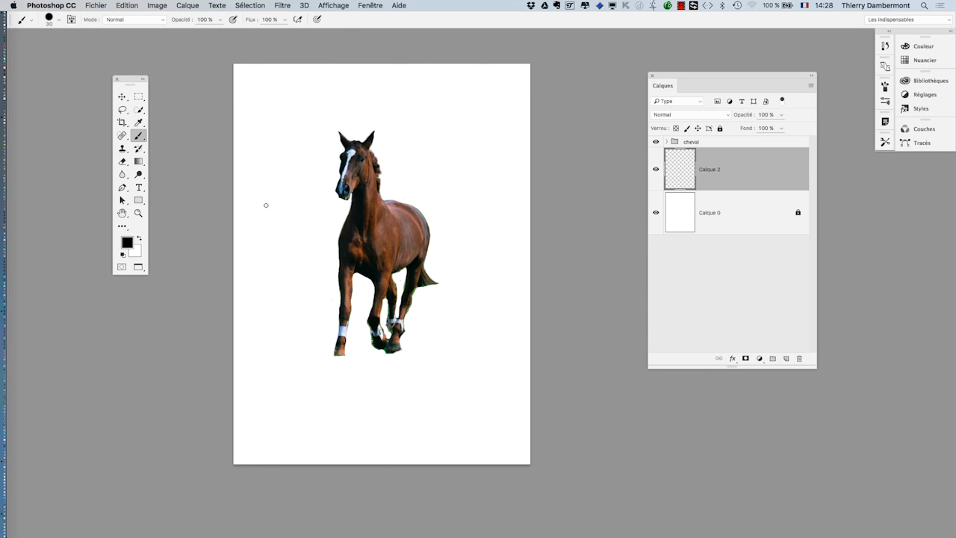
# Crop the canvas tighter around the horse on all sides
pyautogui.click(121, 122)
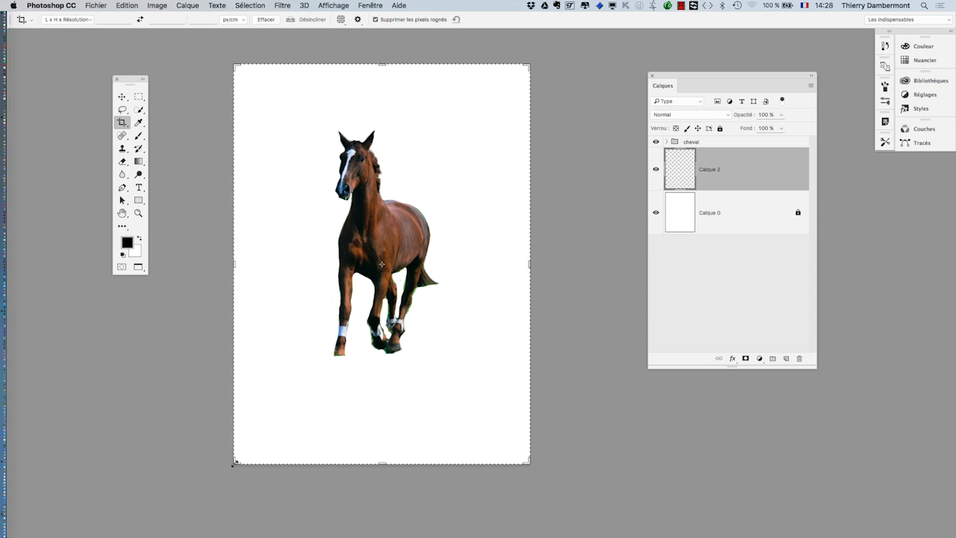
pyautogui.moveTo(233, 464); pyautogui.dragTo(278, 406)
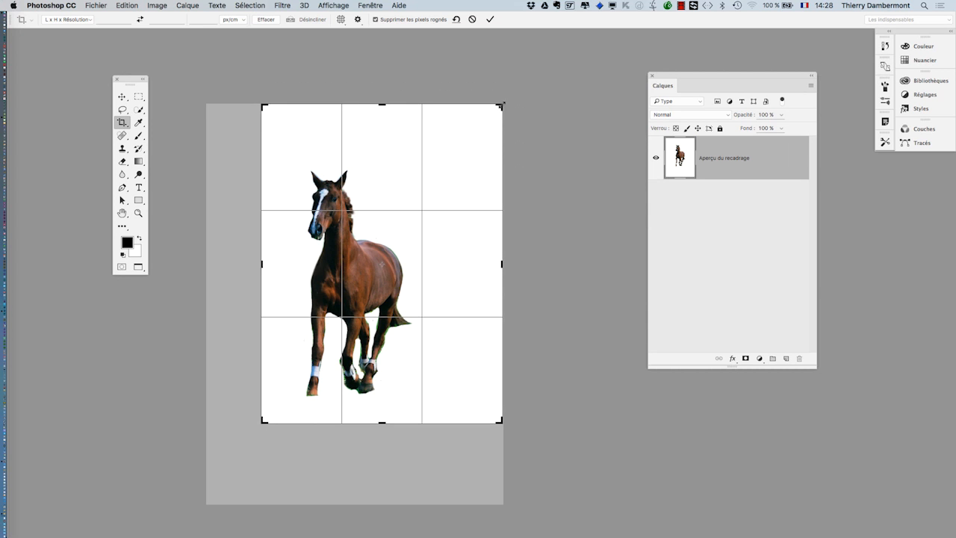
pyautogui.moveTo(500, 106); pyautogui.dragTo(465, 130)
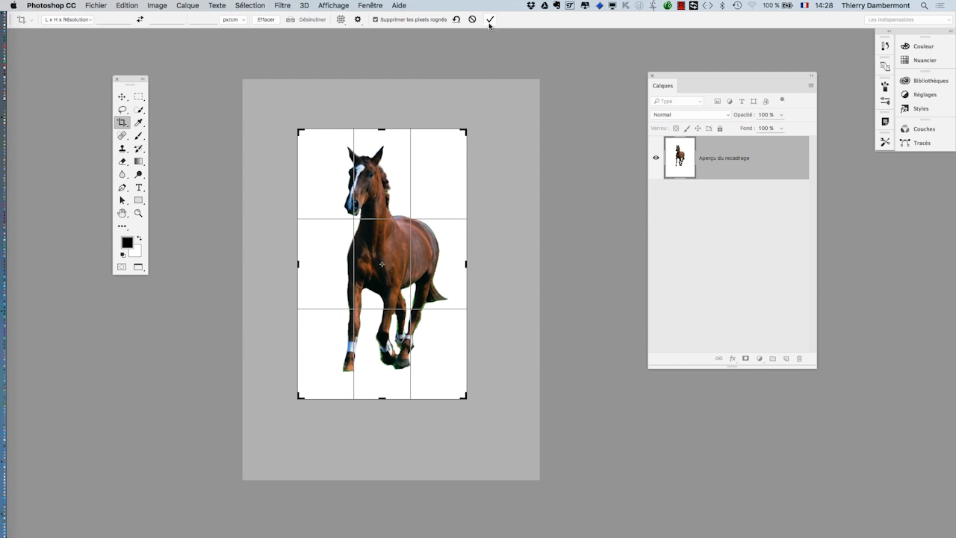
pyautogui.click(490, 20)
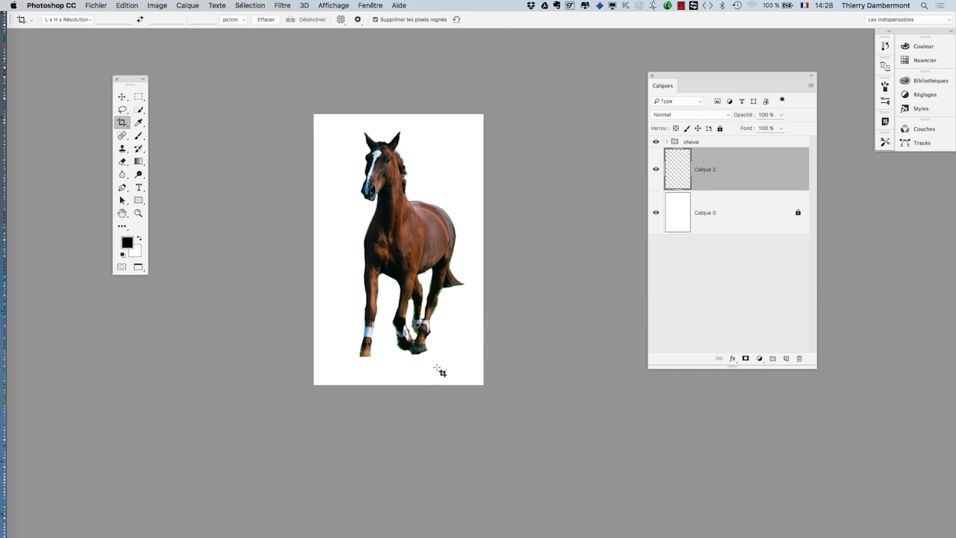
# Use the Crop tool to extend the canvas outward on all sides, making it roughly square with the horse near the middle
pyautogui.scroll(3, 437, 368)
pyautogui.scroll(1, 435, 366)
pyautogui.scroll(-1, 434, 364)
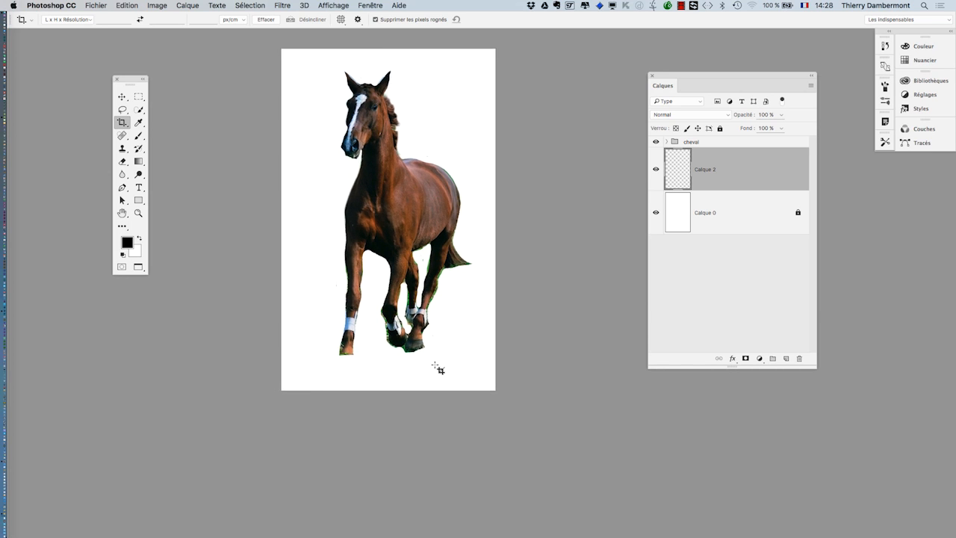
pyautogui.scroll(-4, 437, 367)
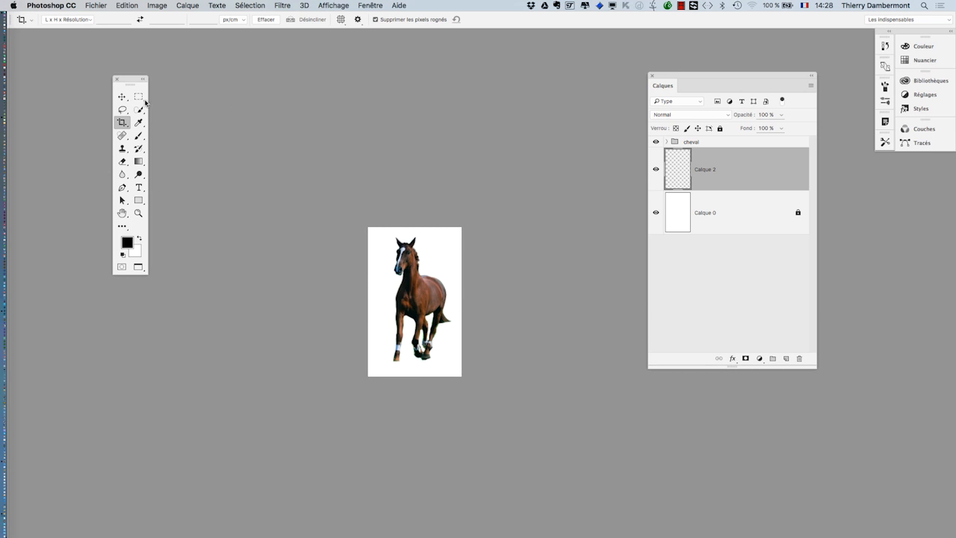
pyautogui.click(121, 123)
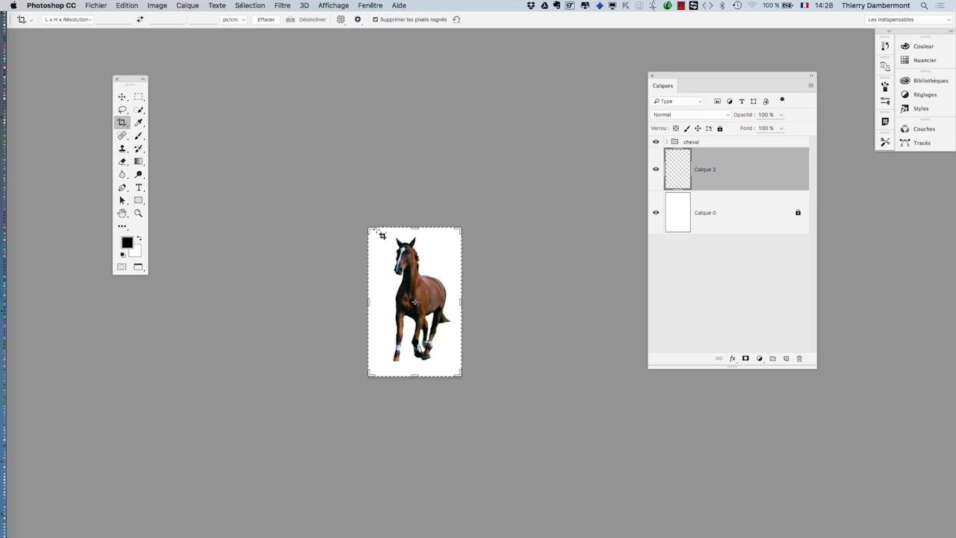
pyautogui.moveTo(369, 228); pyautogui.dragTo(330, 211)
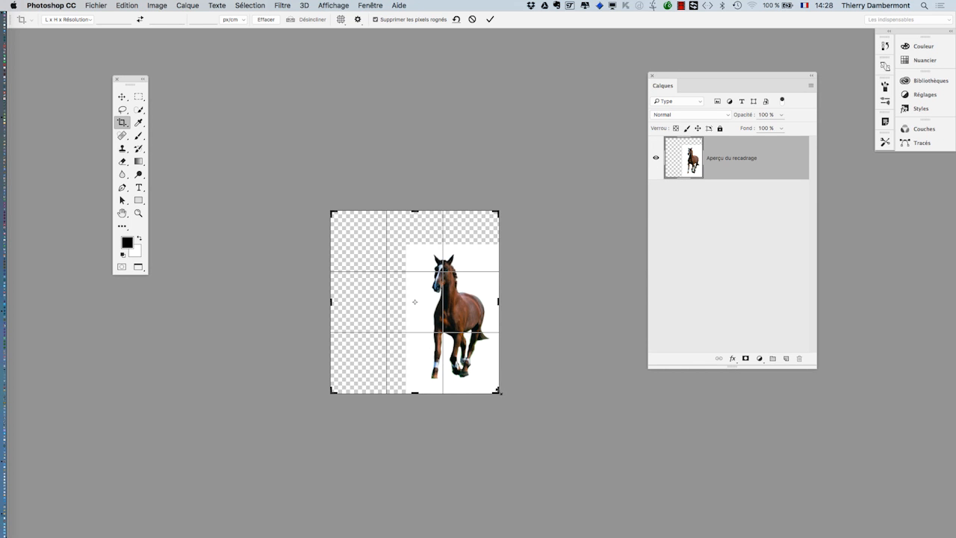
pyautogui.moveTo(499, 396); pyautogui.dragTo(539, 427)
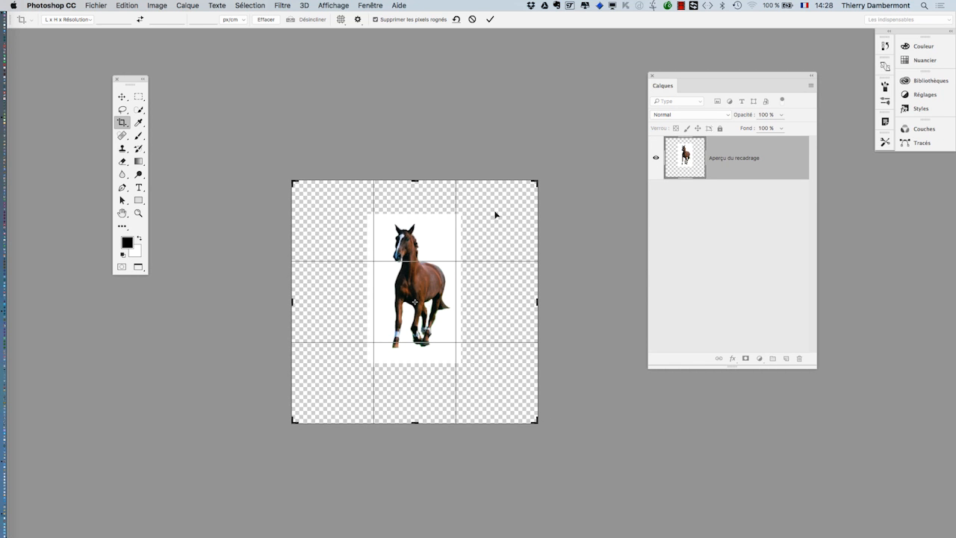
pyautogui.click(490, 20)
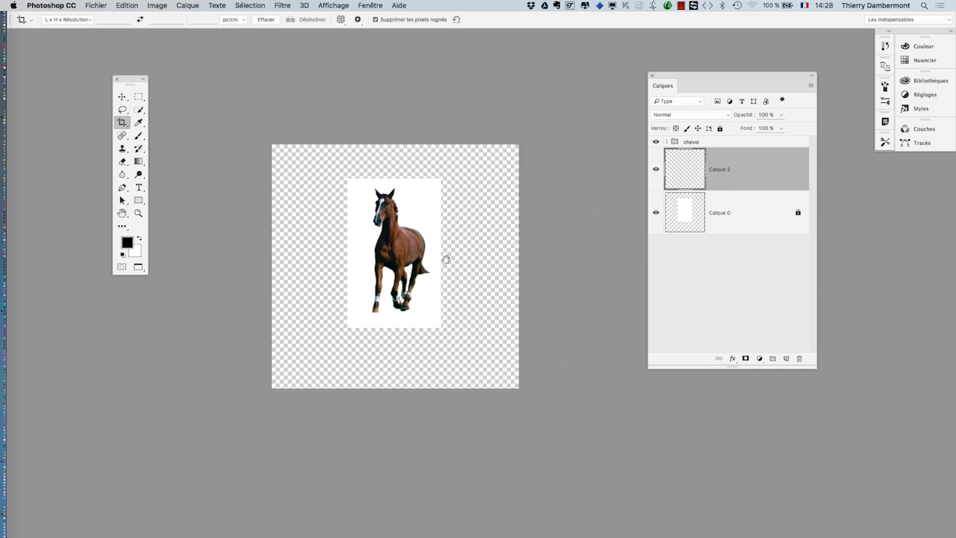
# Unlock Calque 0 and fill the whole layer with white to cover the enlarged canvas
pyautogui.scroll(3, 452, 263)
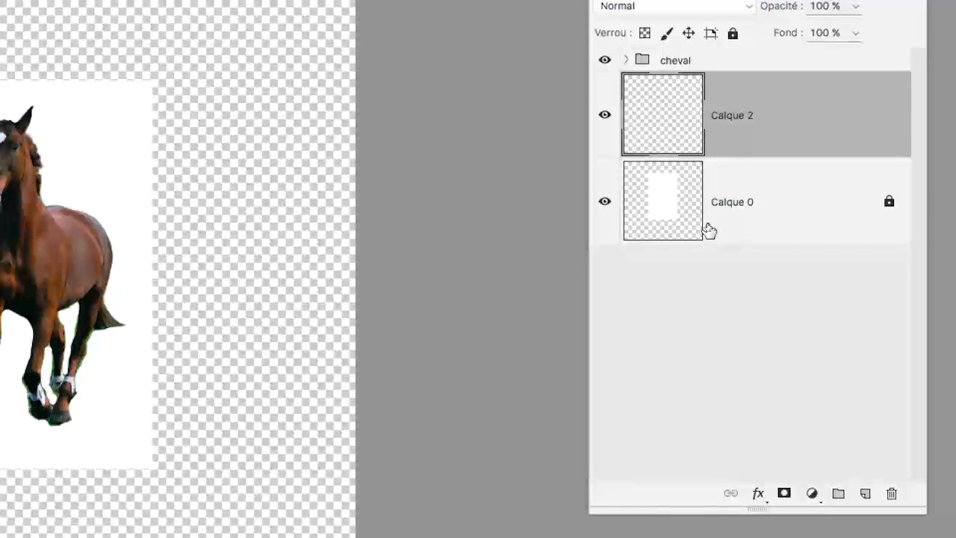
pyautogui.click(708, 226)
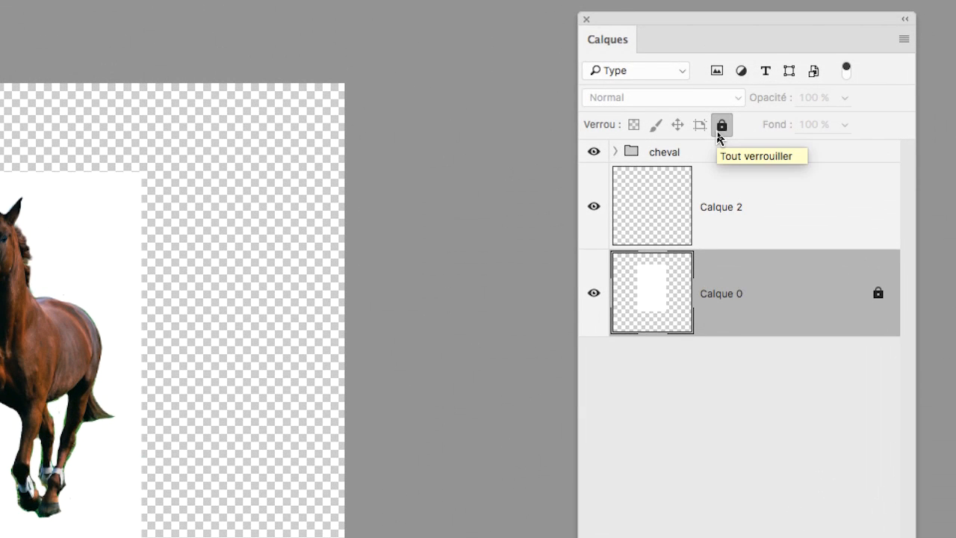
pyautogui.click(719, 130)
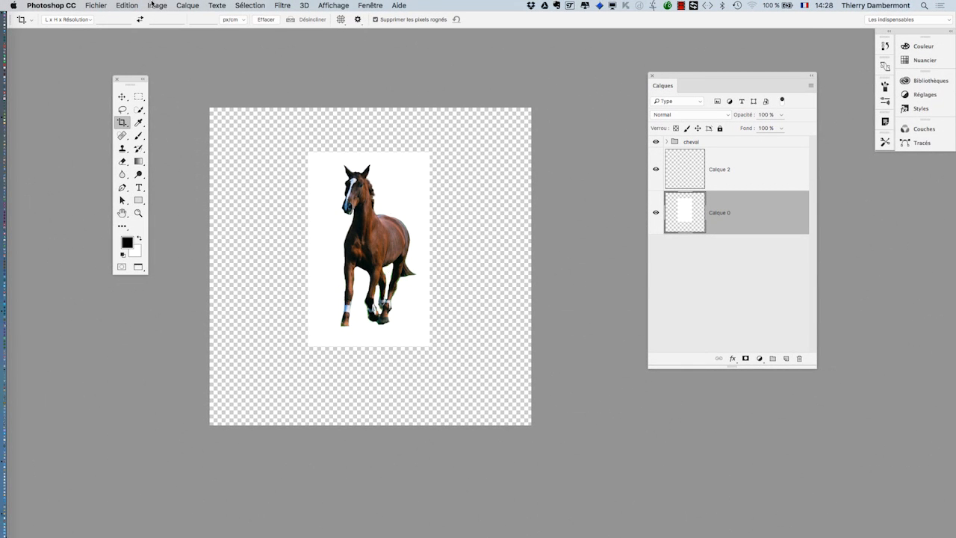
pyautogui.click(131, 5)
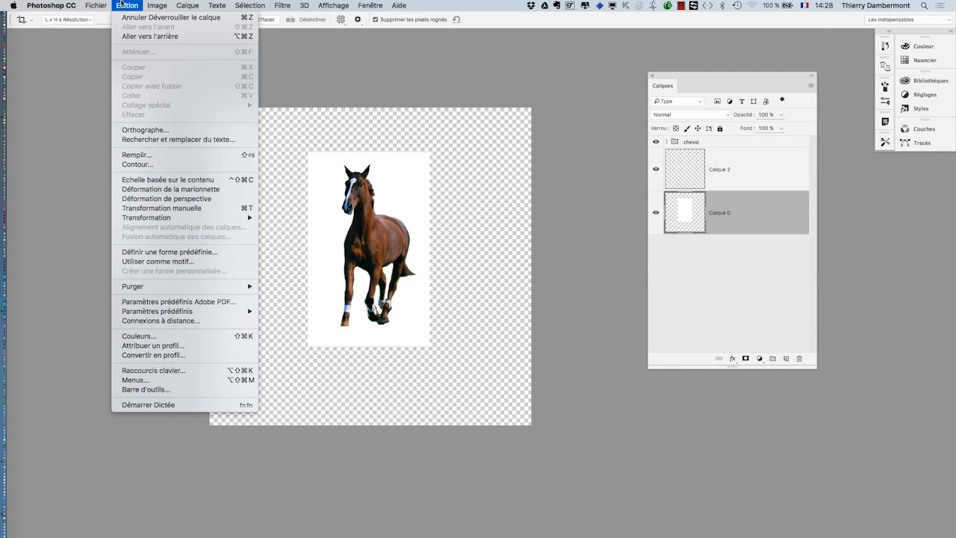
pyautogui.click(153, 155)
pyautogui.click(559, 222)
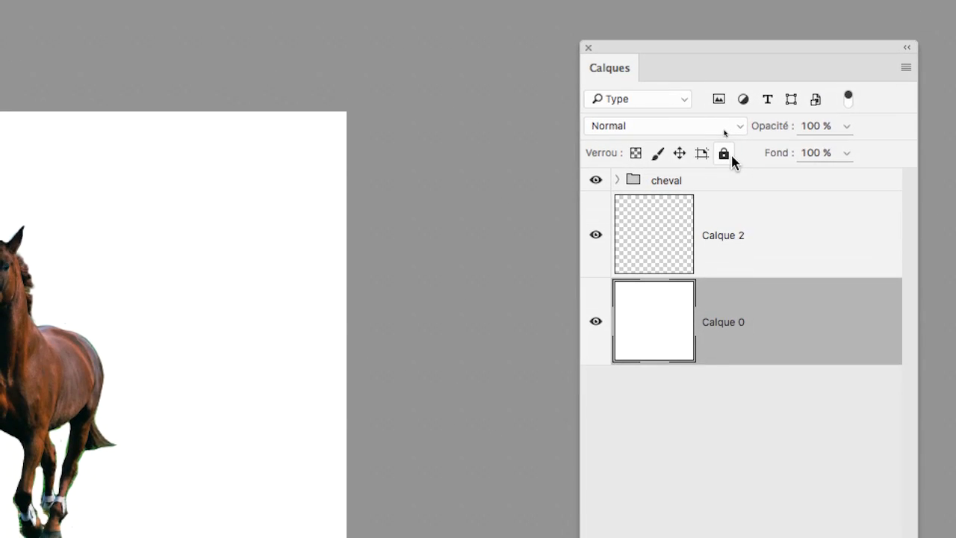
# Lock Calque 0 completely and make the empty layer Calque 2 active
pyautogui.click(728, 155)
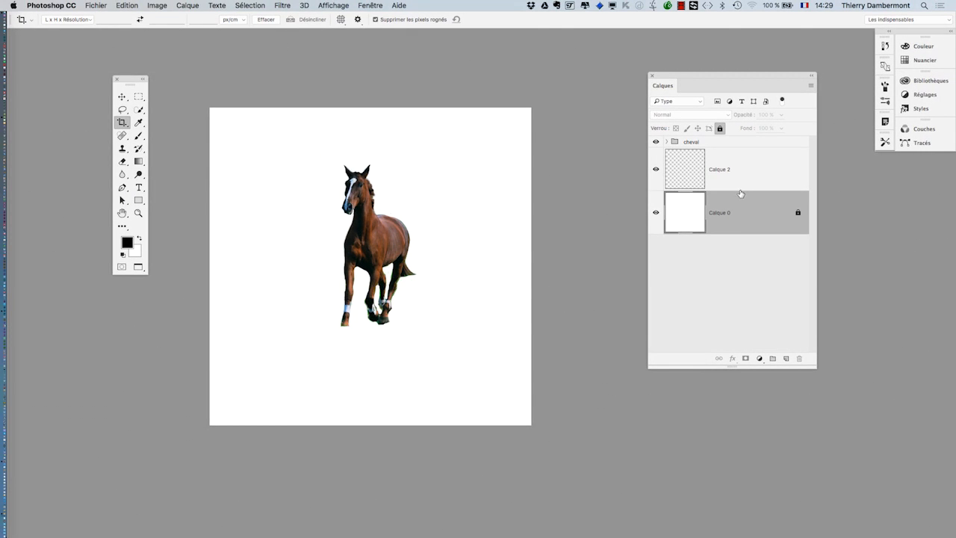
pyautogui.click(718, 144)
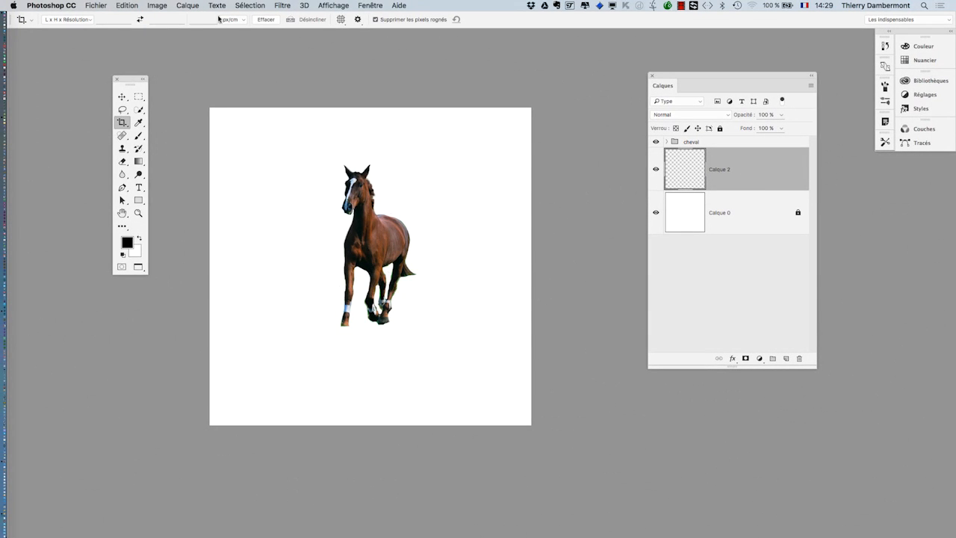
# Save the document as "cheval avec ombre.psd" in Photoshop format in the Photoshop intro 2 folder, keeping the layers
pyautogui.click(97, 5)
pyautogui.click(135, 110)
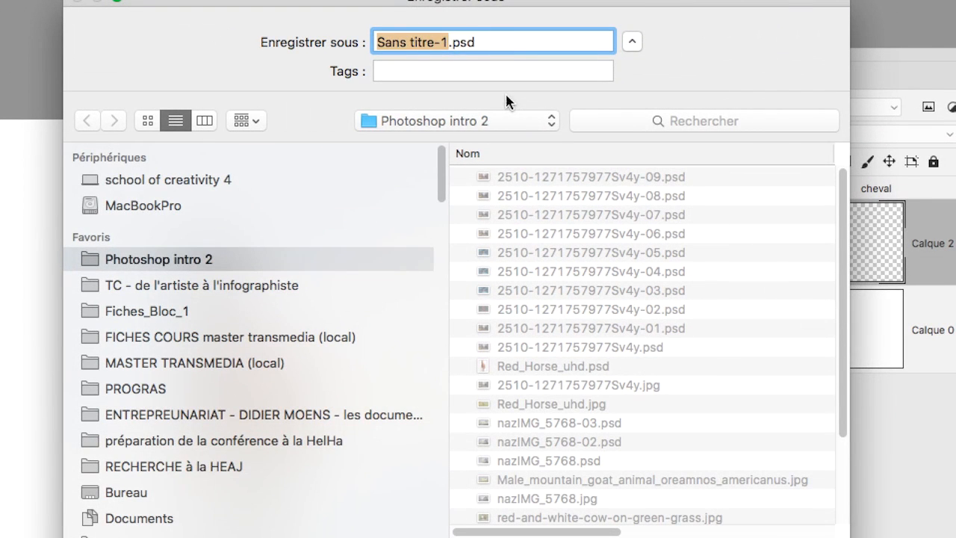
pyautogui.write('cheba')
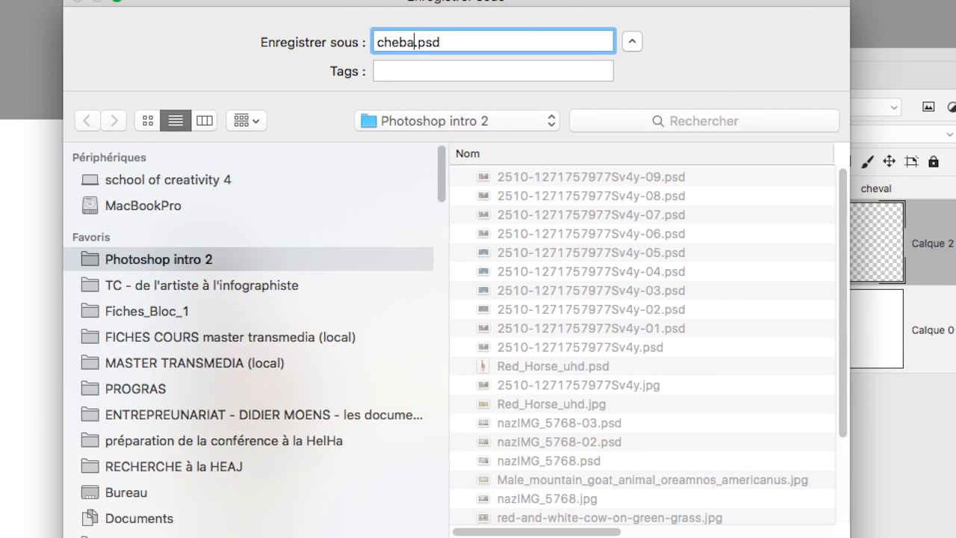
pyautogui.press('BackSpace')
pyautogui.press('BackSpace')
pyautogui.write('val avec ombre')
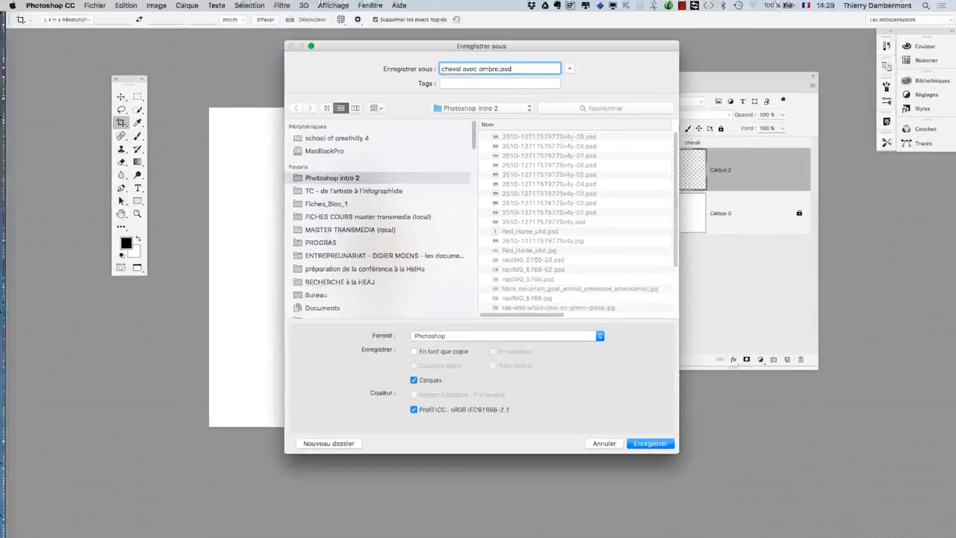
pyautogui.click(649, 442)
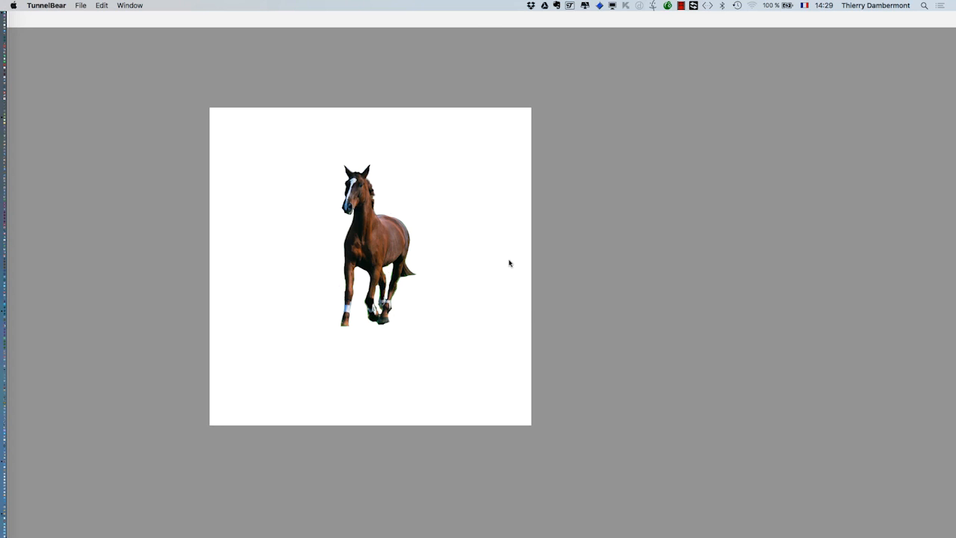
# Switch to Firefox, examine the Google image results for "cast shadow" as shadow references, and return to Photoshop
pyautogui.press('super+Tab')
pyautogui.press('super+Tab')
pyautogui.press('super+Tab')
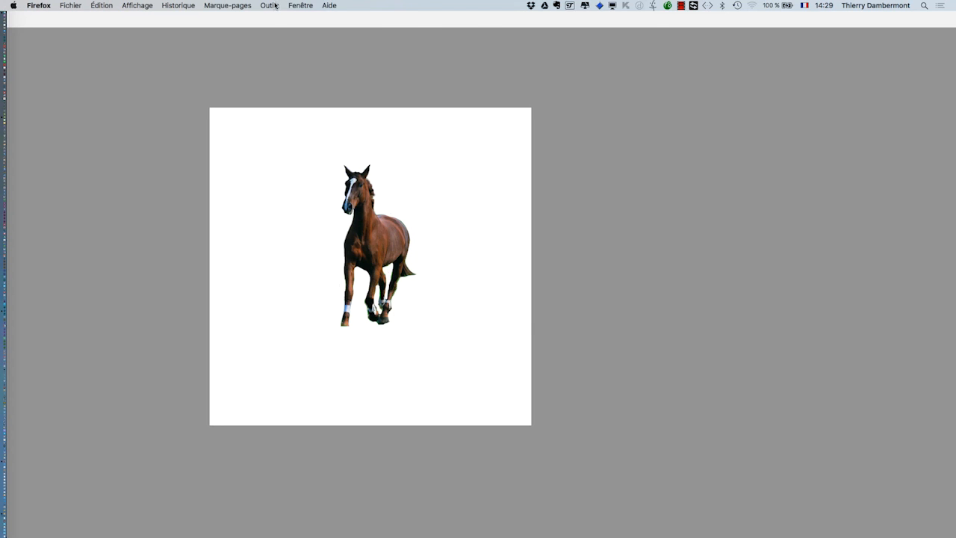
pyautogui.click(300, 5)
pyautogui.click(308, 36)
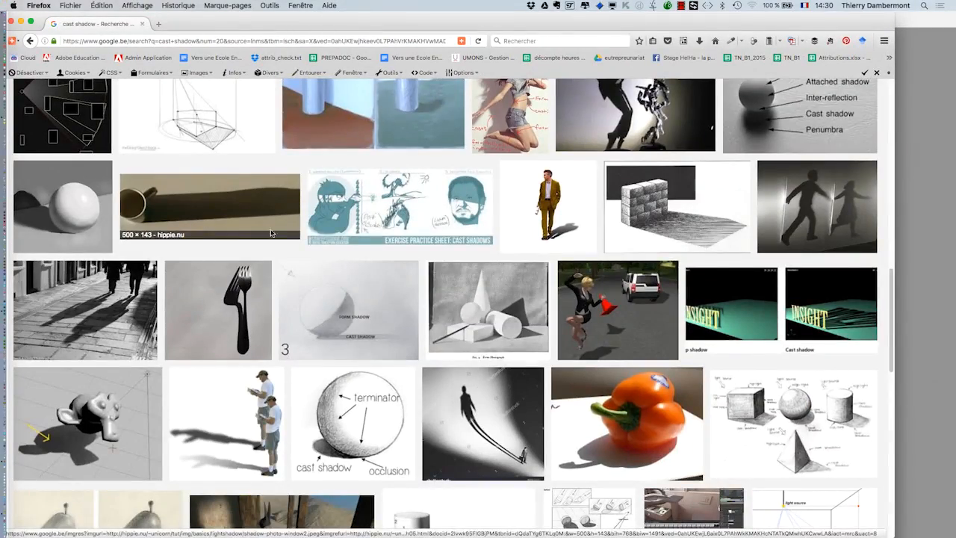
pyautogui.scroll(4, 564, 474)
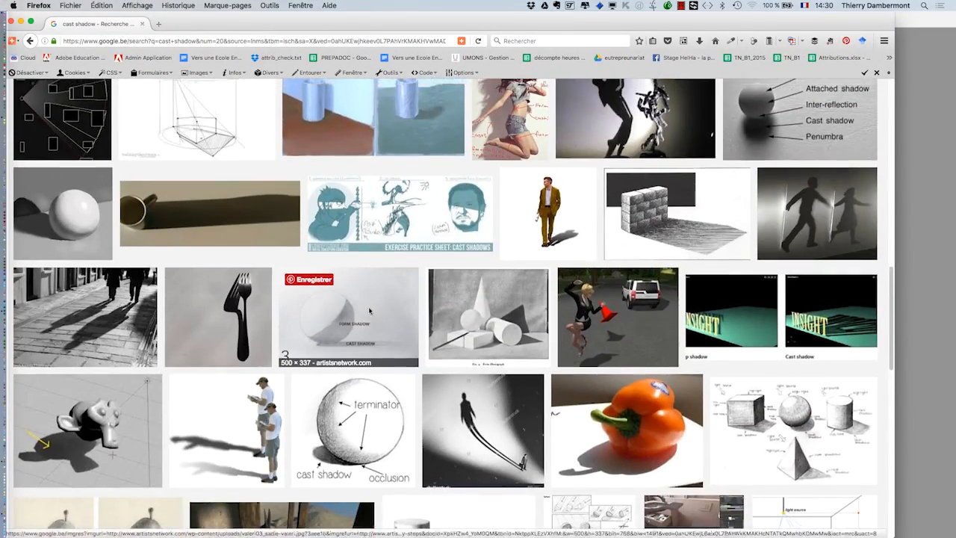
pyautogui.scroll(8, 369, 310)
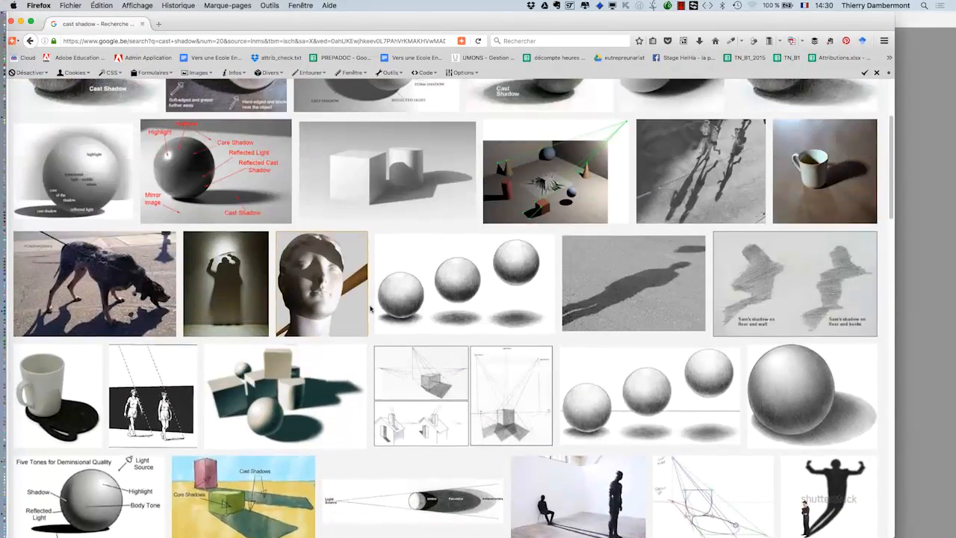
pyautogui.scroll(2, 368, 308)
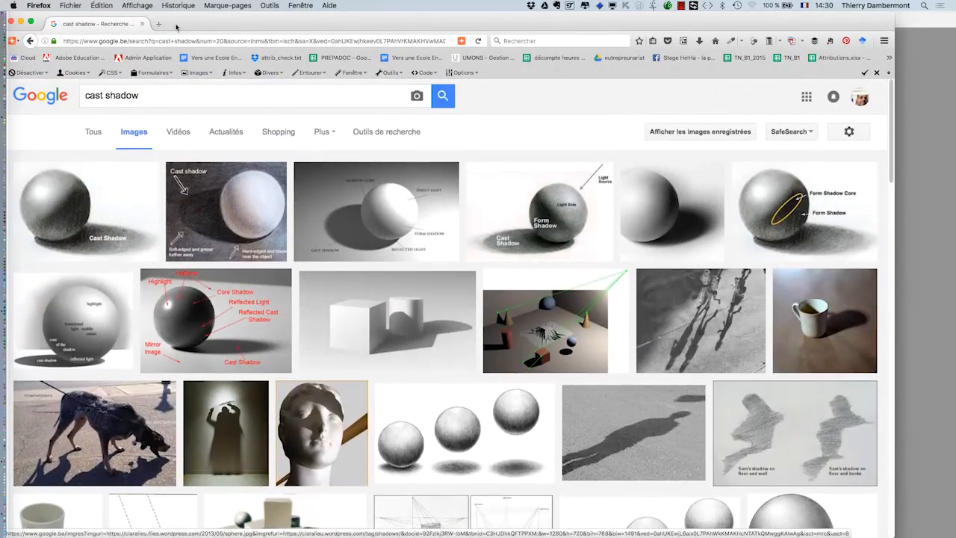
pyautogui.click(21, 22)
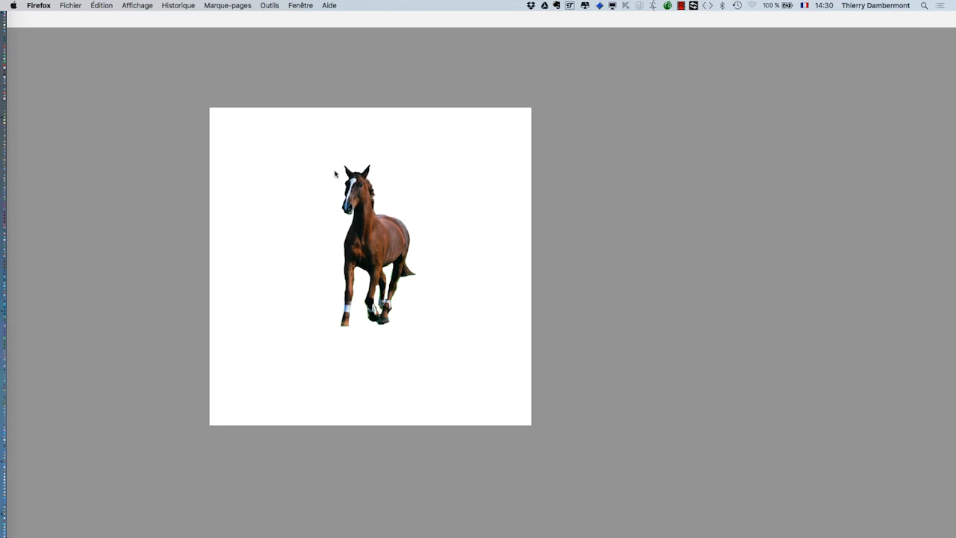
pyautogui.click(339, 65)
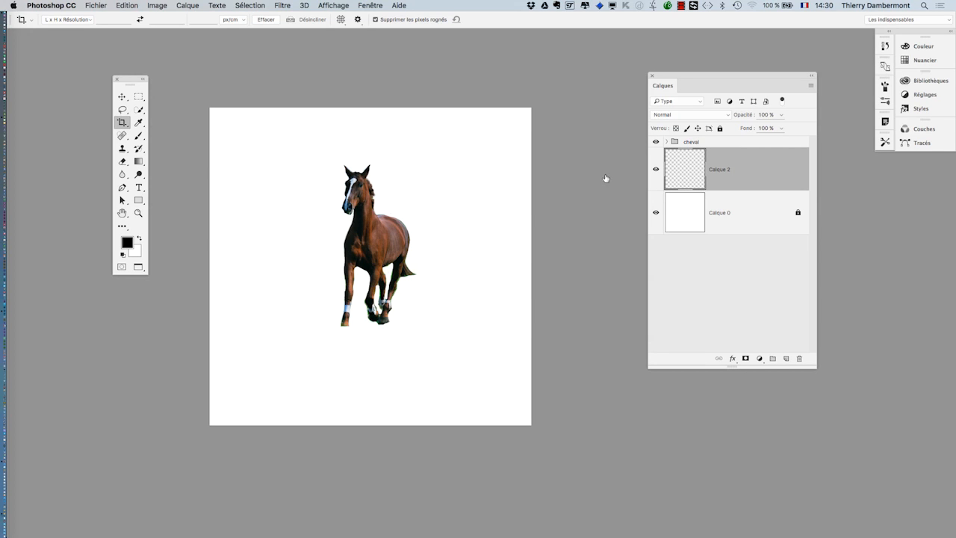
# Activate the Brush tool with the default black foreground and white background colours, and move the toolbox farther from the canvas
pyautogui.click(139, 136)
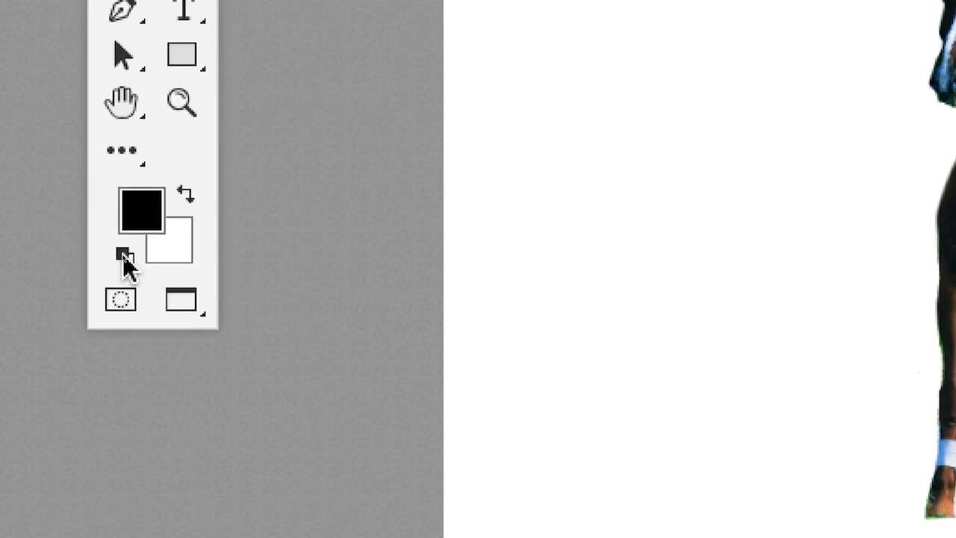
pyautogui.click(137, 158)
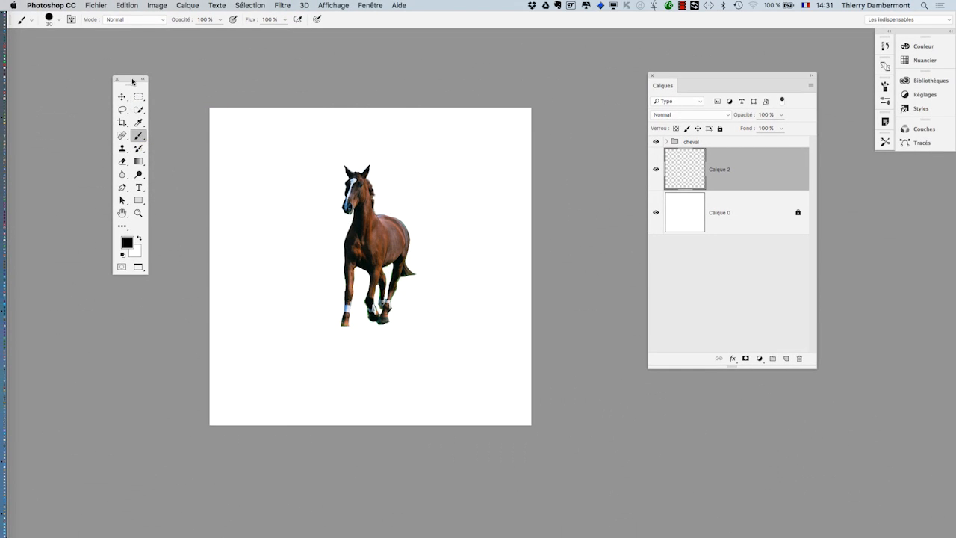
pyautogui.moveTo(133, 81); pyautogui.dragTo(100, 77)
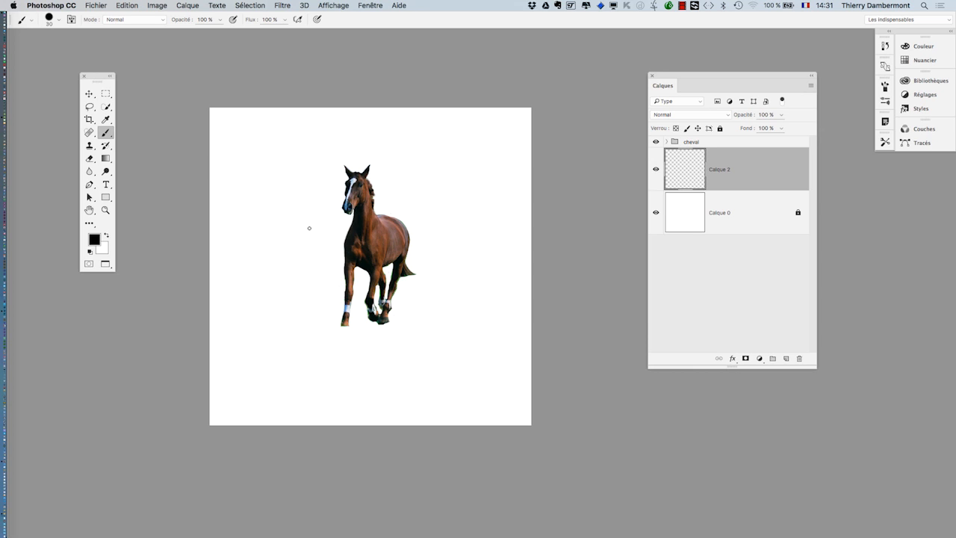
pyautogui.moveTo(309, 228)
pyautogui.mouseDown()
pyautogui.moveTo(390, 227)
pyautogui.moveTo(367, 226)
pyautogui.mouseUp()
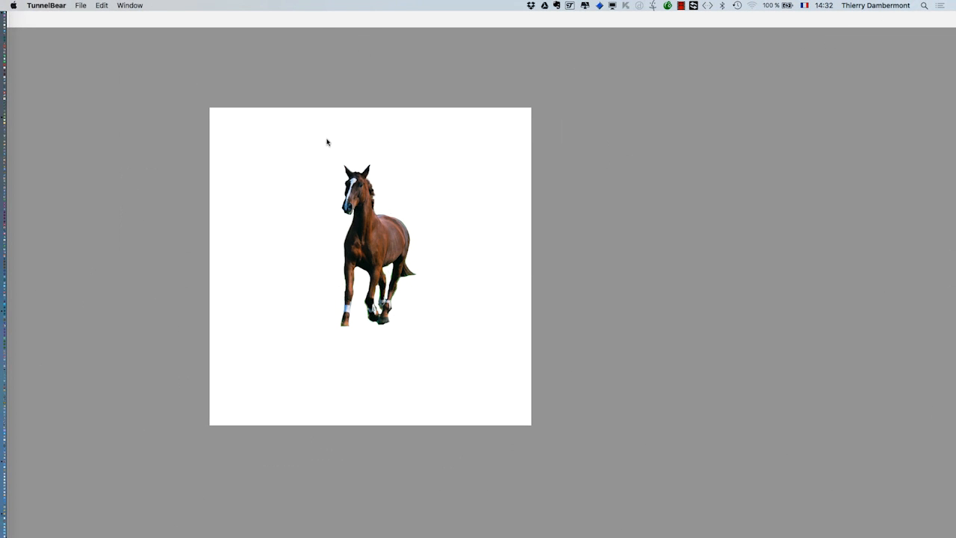
# Return to Photoshop, open the brush settings (Forme) as a floating panel, and rearrange it with the Layers panel beside the canvas
pyautogui.click(326, 142)
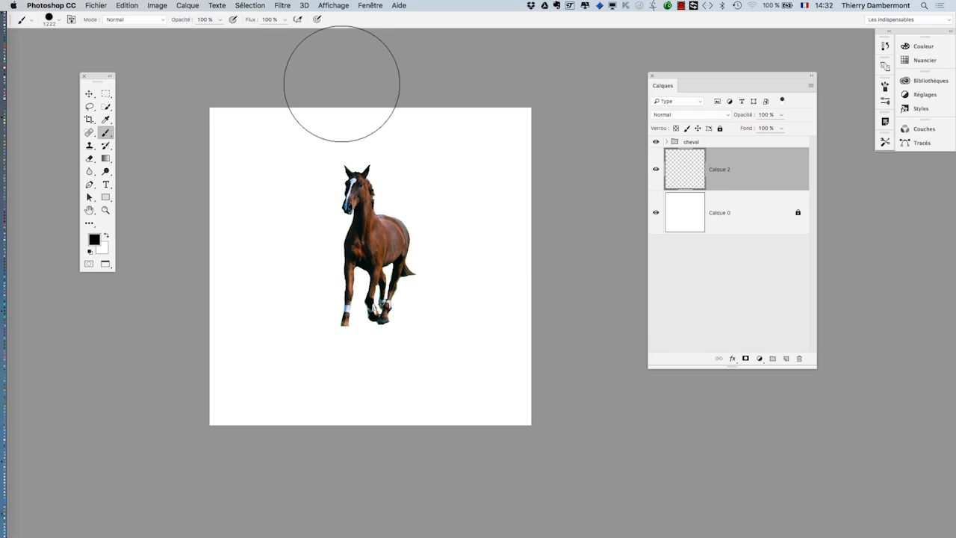
pyautogui.click(371, 5)
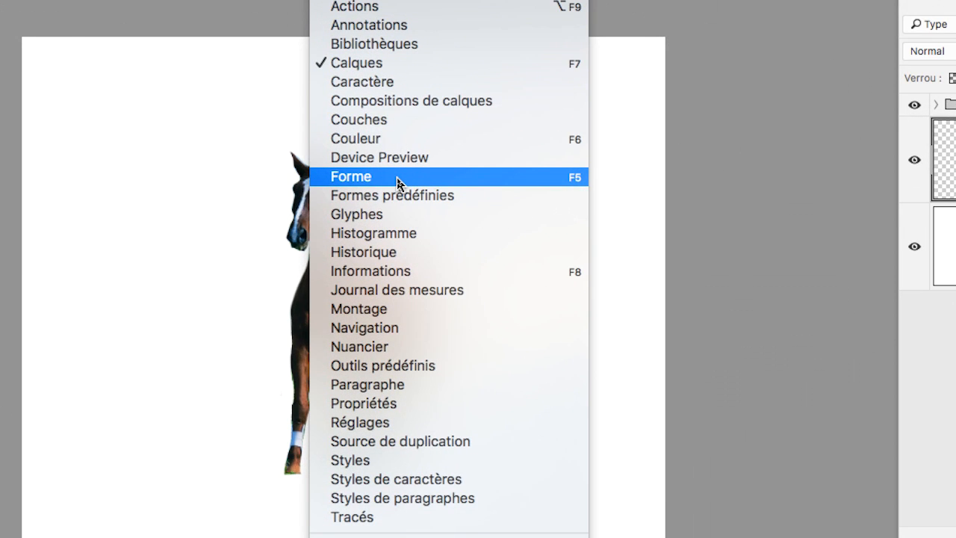
pyautogui.click(373, 177)
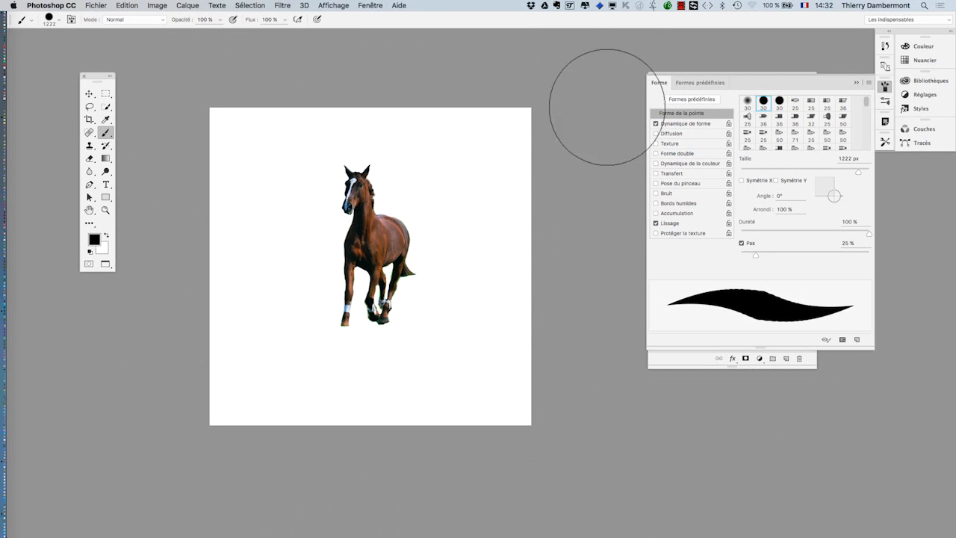
pyautogui.moveTo(657, 86); pyautogui.dragTo(472, 74)
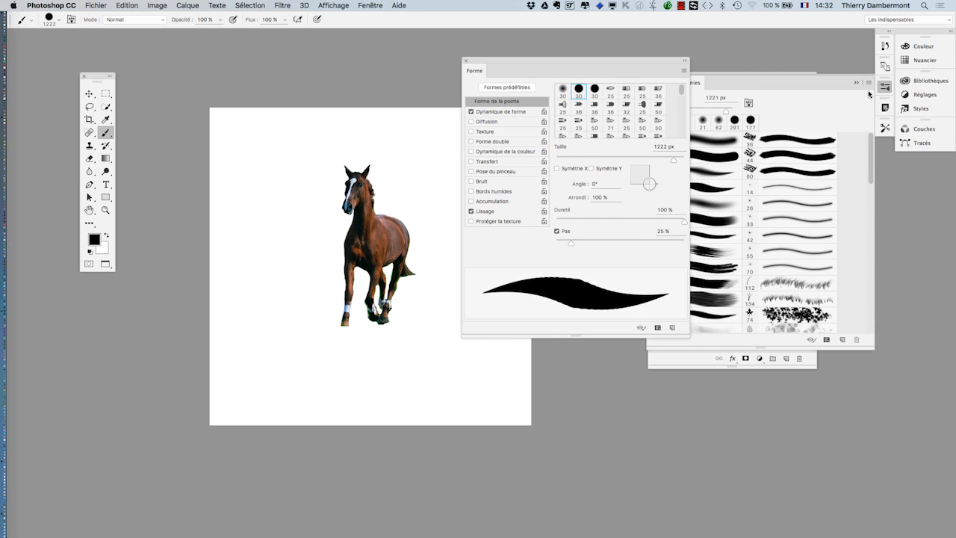
pyautogui.click(853, 84)
pyautogui.moveTo(726, 79); pyautogui.dragTo(774, 367)
pyautogui.moveTo(553, 65); pyautogui.dragTo(668, 59)
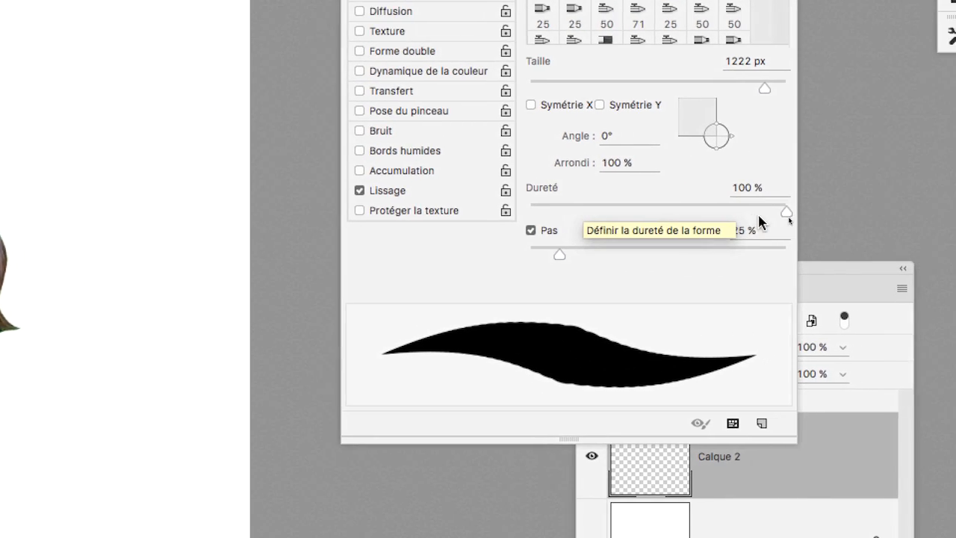
# Set the brush hardness to 0 %, compare it with 100 %, and leave it at 0 % for a soft edge
pyautogui.moveTo(769, 218); pyautogui.dragTo(510, 217)
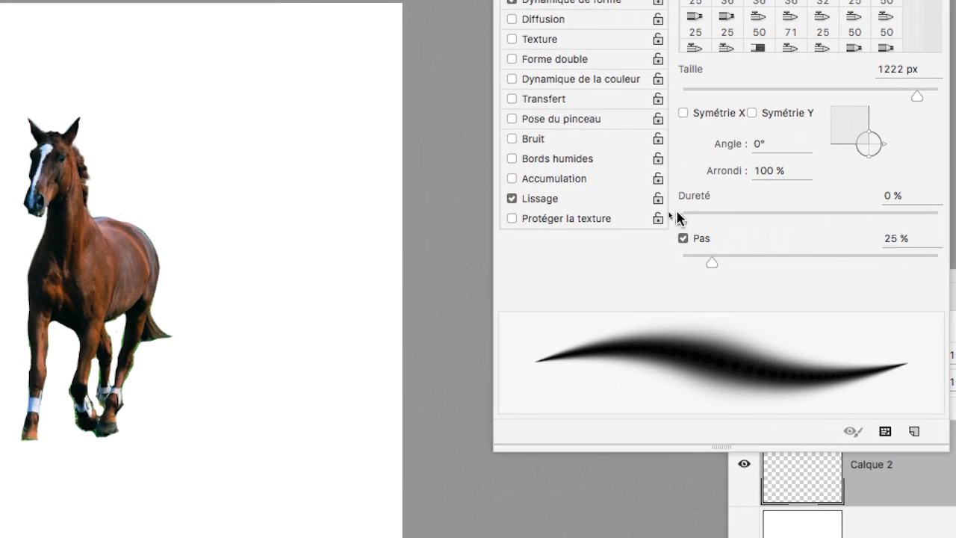
pyautogui.moveTo(679, 217)
pyautogui.mouseDown()
pyautogui.moveTo(945, 213)
pyautogui.moveTo(630, 215)
pyautogui.mouseUp()
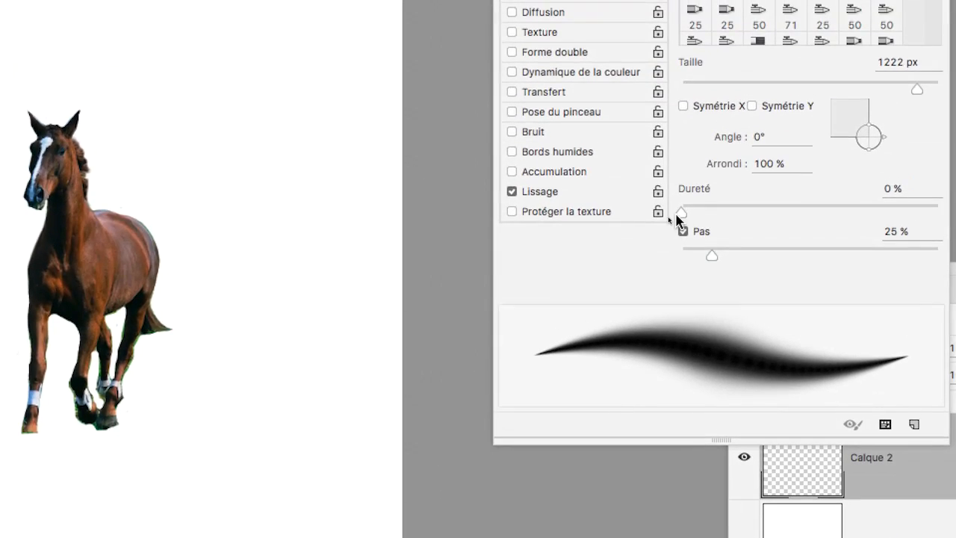
pyautogui.moveTo(598, 117); pyautogui.dragTo(628, 118)
pyautogui.moveTo(689, 216)
pyautogui.mouseDown()
pyautogui.moveTo(916, 216)
pyautogui.moveTo(642, 216)
pyautogui.mouseUp()
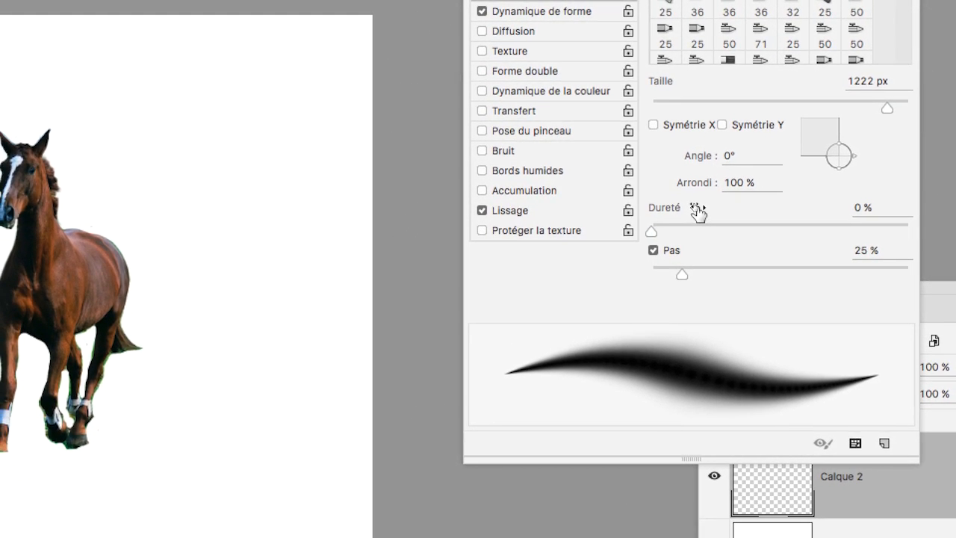
pyautogui.moveTo(651, 231); pyautogui.dragTo(919, 233)
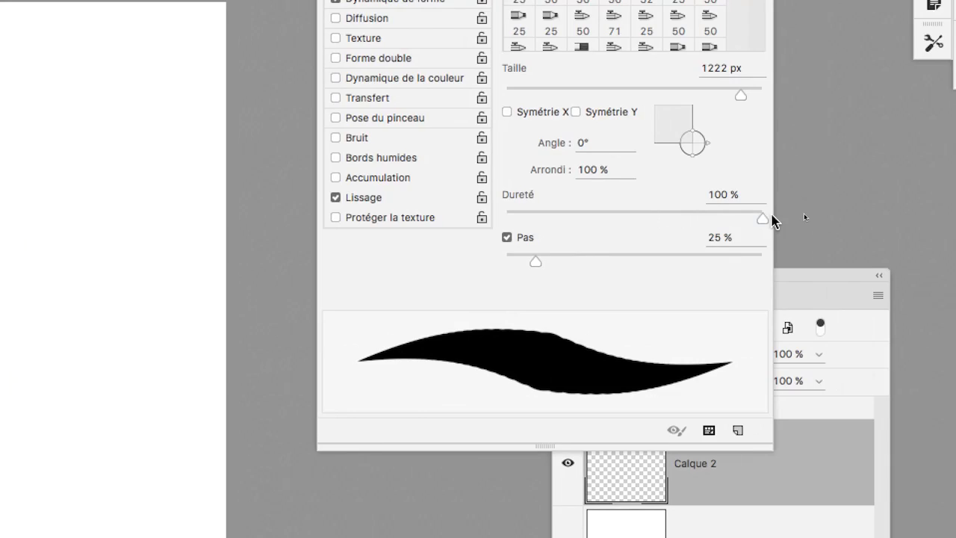
pyautogui.moveTo(772, 214); pyautogui.dragTo(469, 211)
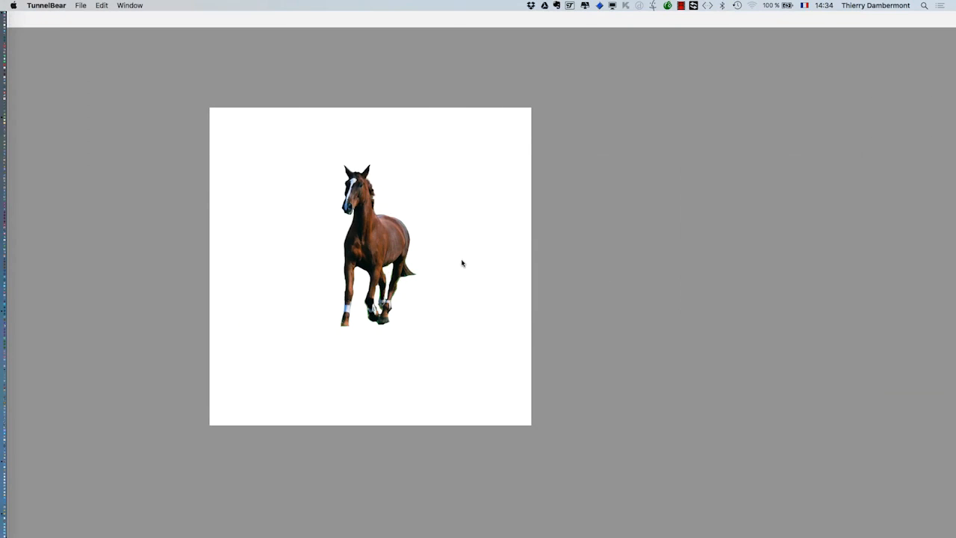
# Flatten the brush tip into a horizontal ellipse with an angle of 0° and a roundness of 50 %
pyautogui.click(218, 248)
pyautogui.moveTo(663, 60); pyautogui.dragTo(596, 74)
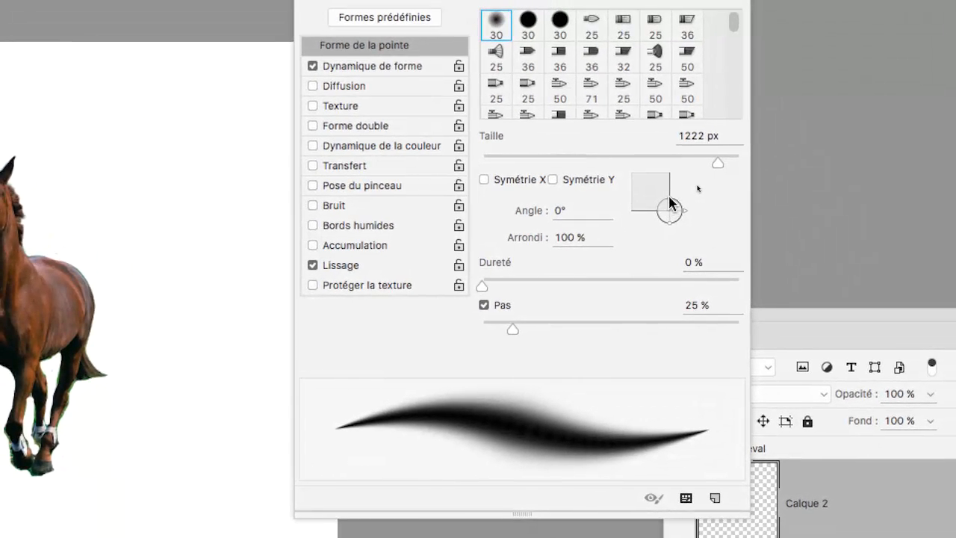
pyautogui.moveTo(667, 205); pyautogui.dragTo(651, 204)
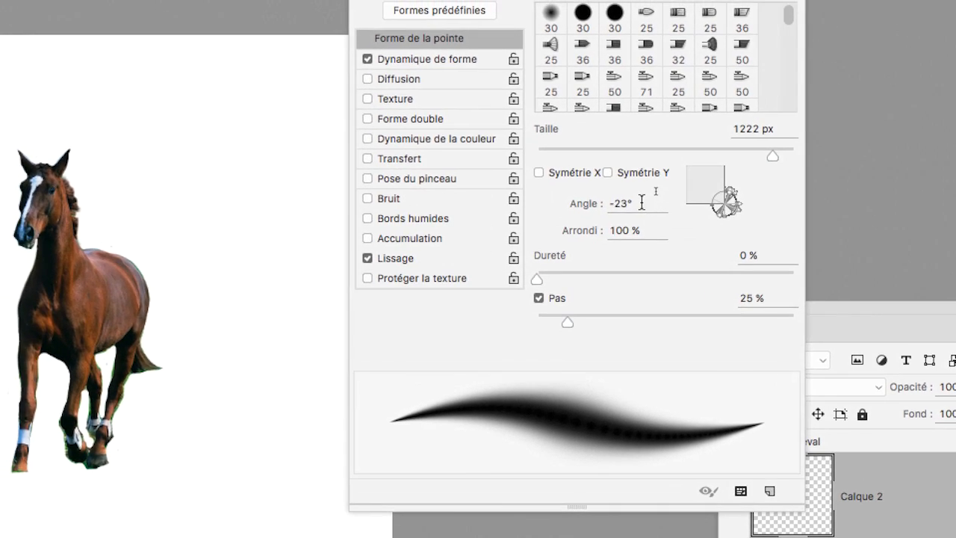
pyautogui.click(641, 202)
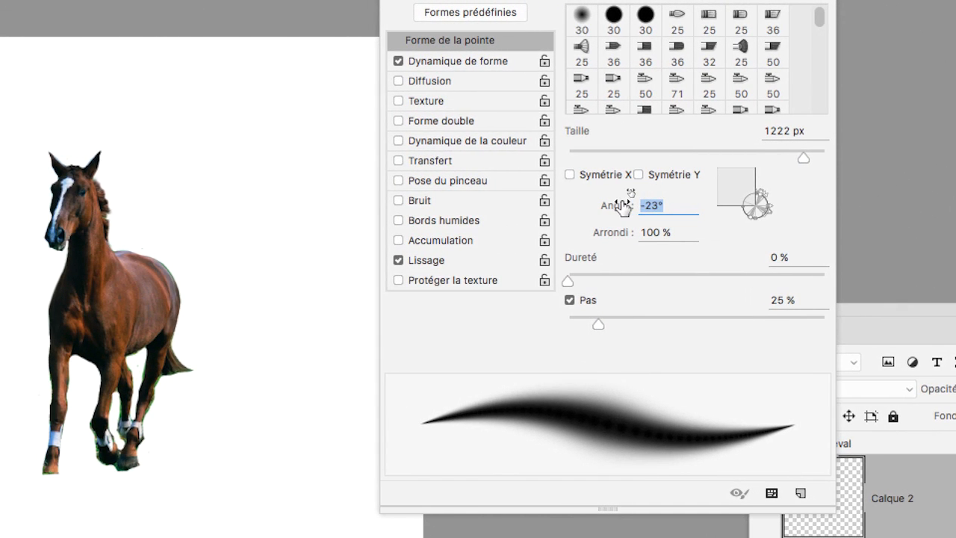
pyautogui.write('0')
pyautogui.press('Tab')
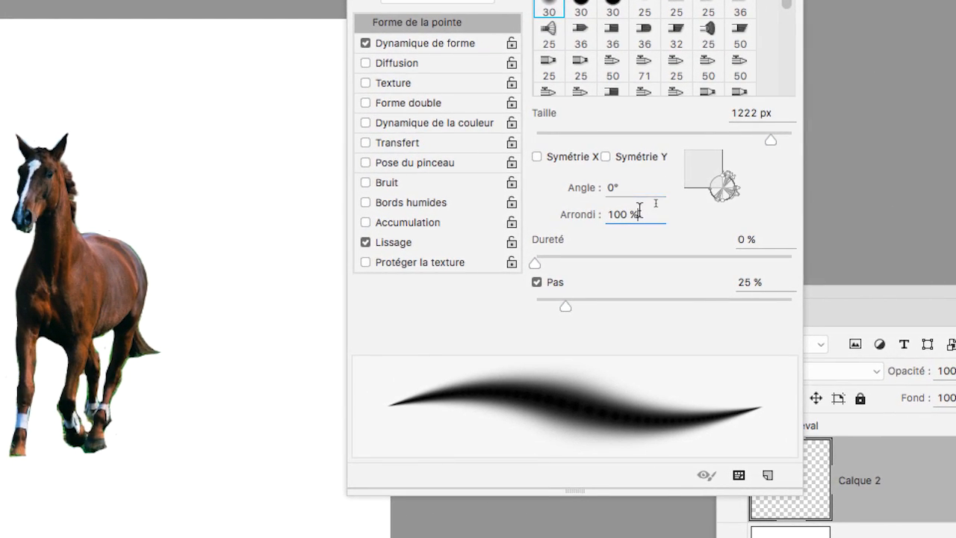
pyautogui.write('50')
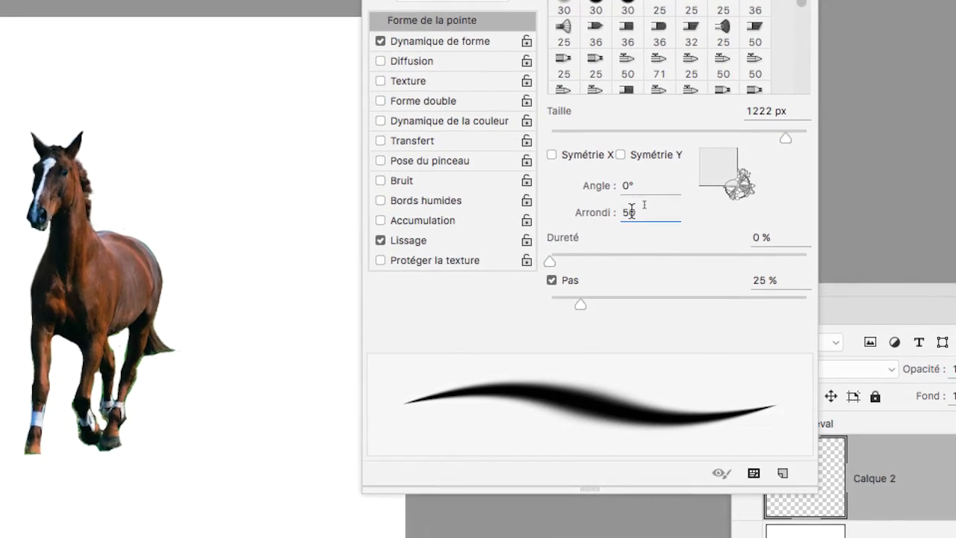
pyautogui.doubleClick(583, 230)
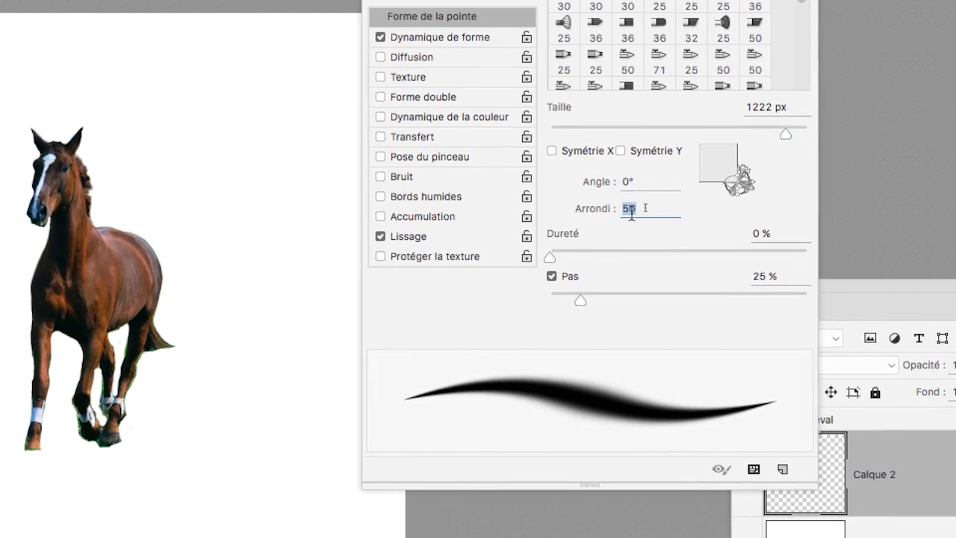
pyautogui.doubleClick(626, 182)
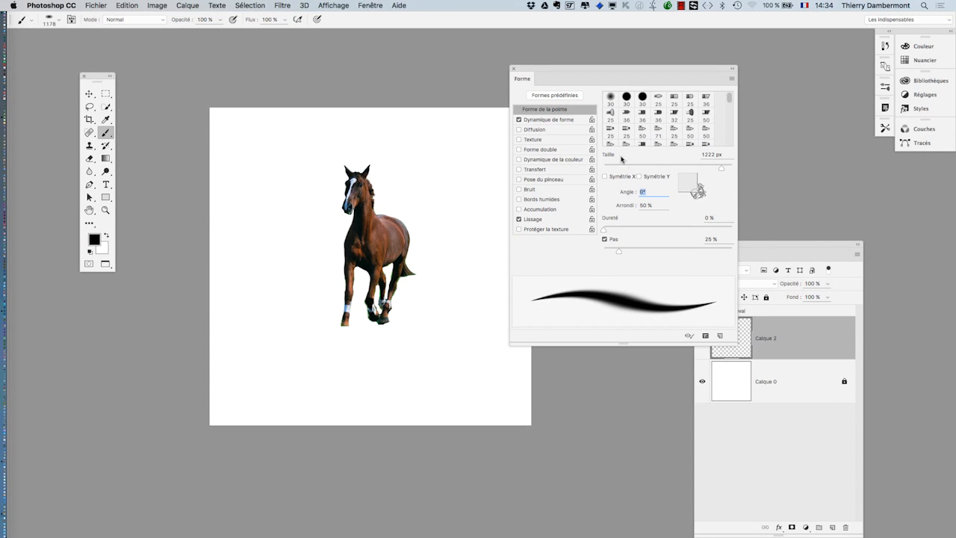
# Examine the brush's shape dynamics options, return to the tip shape settings, and review the angle and roundness
pyautogui.click(556, 120)
pyautogui.click(555, 111)
pyautogui.click(556, 121)
pyautogui.click(556, 111)
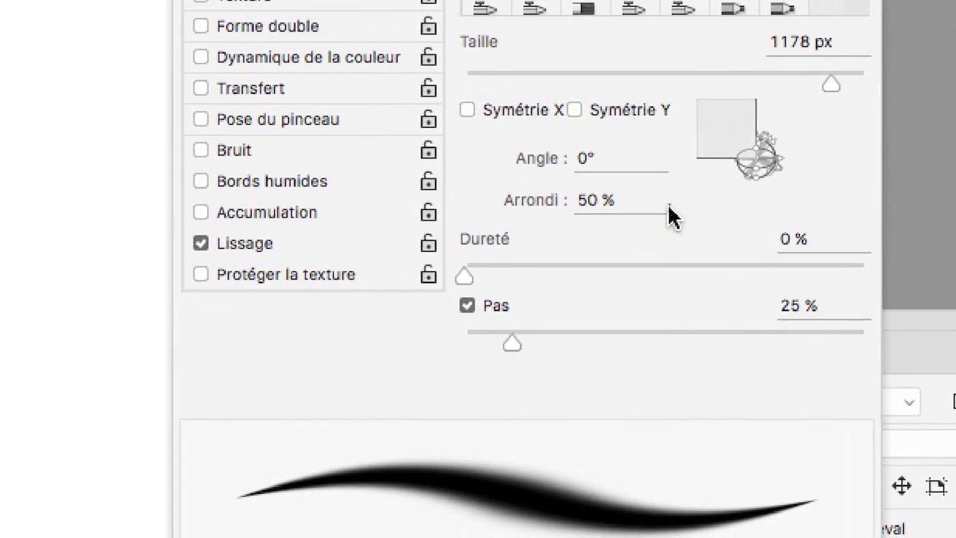
pyautogui.click(599, 163)
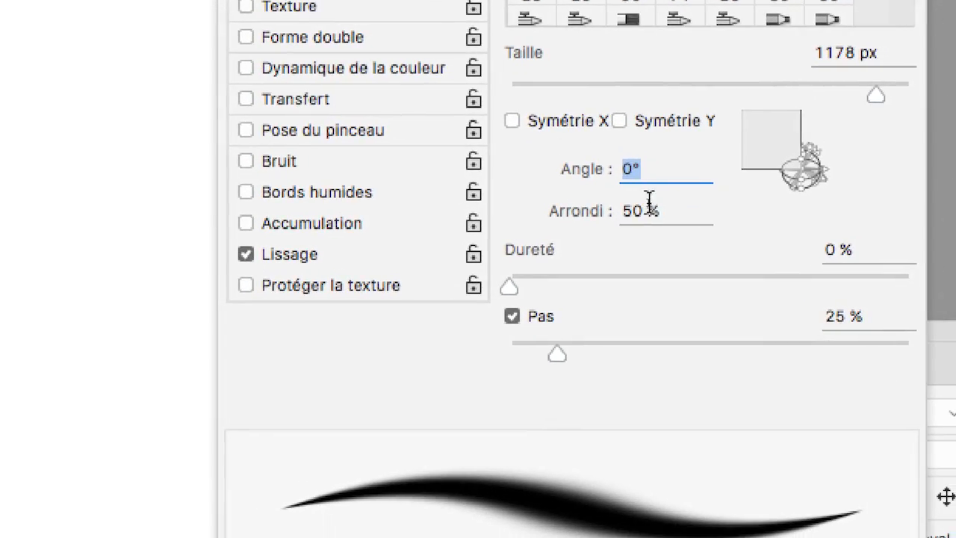
pyautogui.click(604, 204)
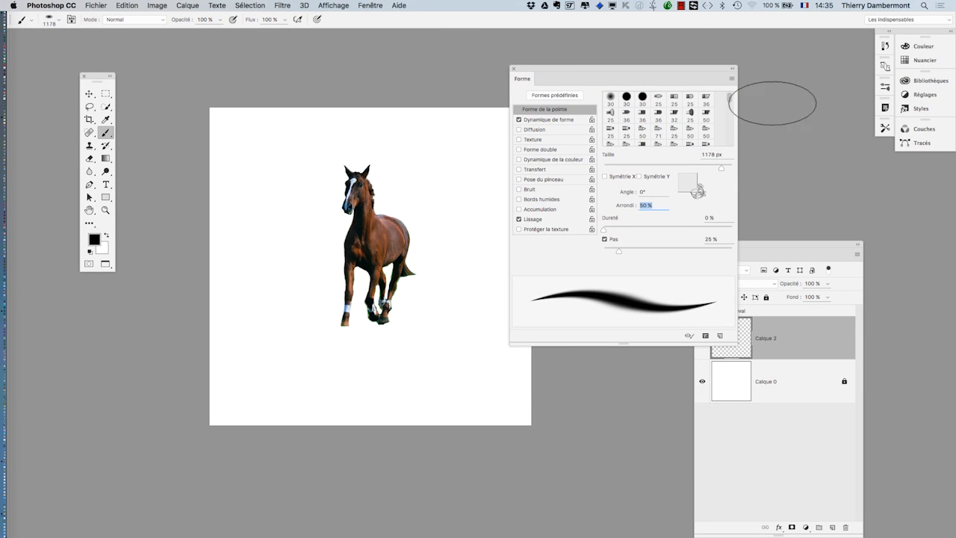
# Display the macOS keyboard viewer, switch Caps Lock on and off to compare the precise and brush-outline cursors, and close the viewer
pyautogui.moveTo(668, 73); pyautogui.dragTo(717, 65)
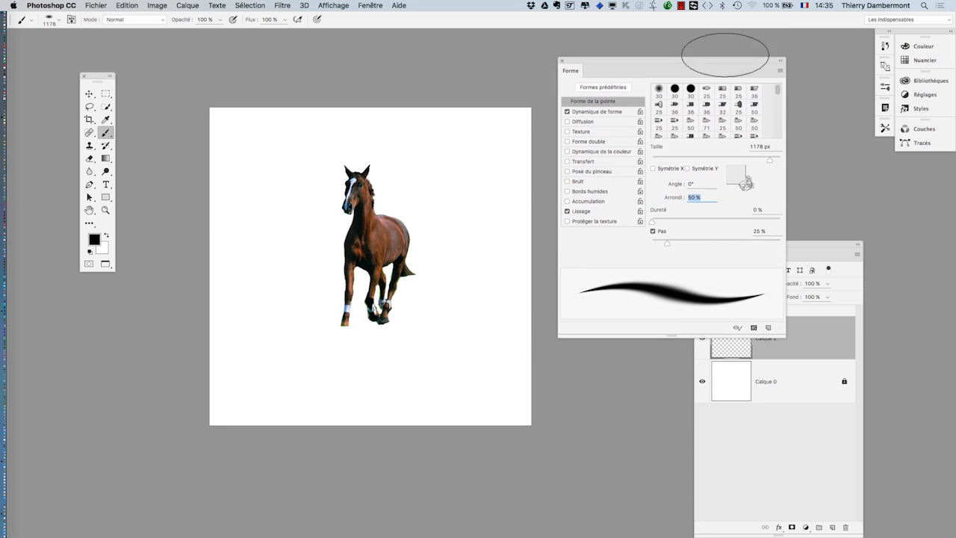
pyautogui.click(804, 6)
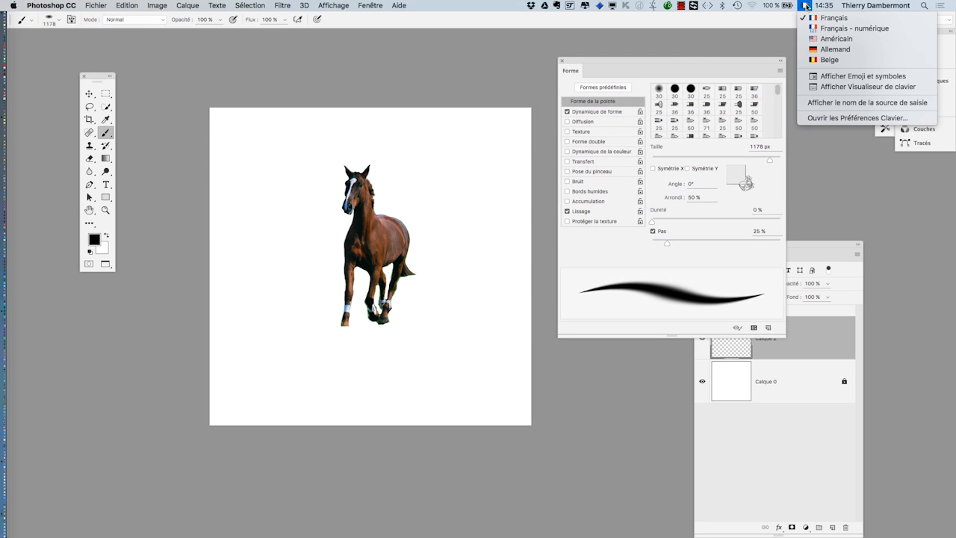
pyautogui.click(831, 88)
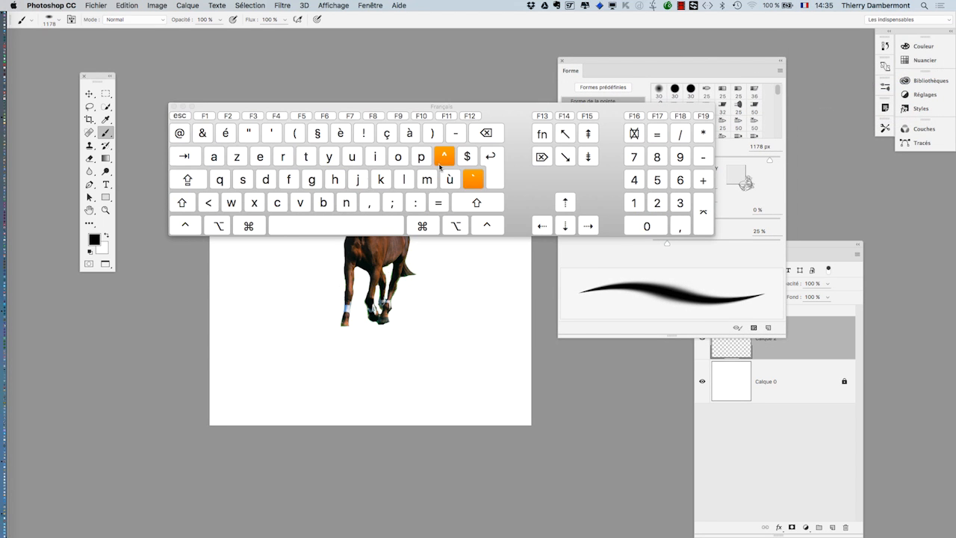
pyautogui.click(188, 186)
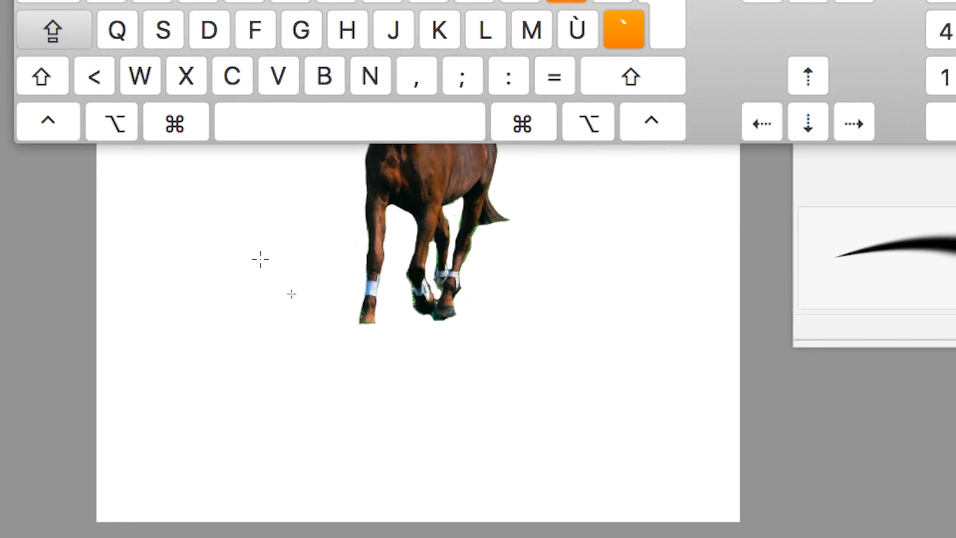
pyautogui.press('capslock')
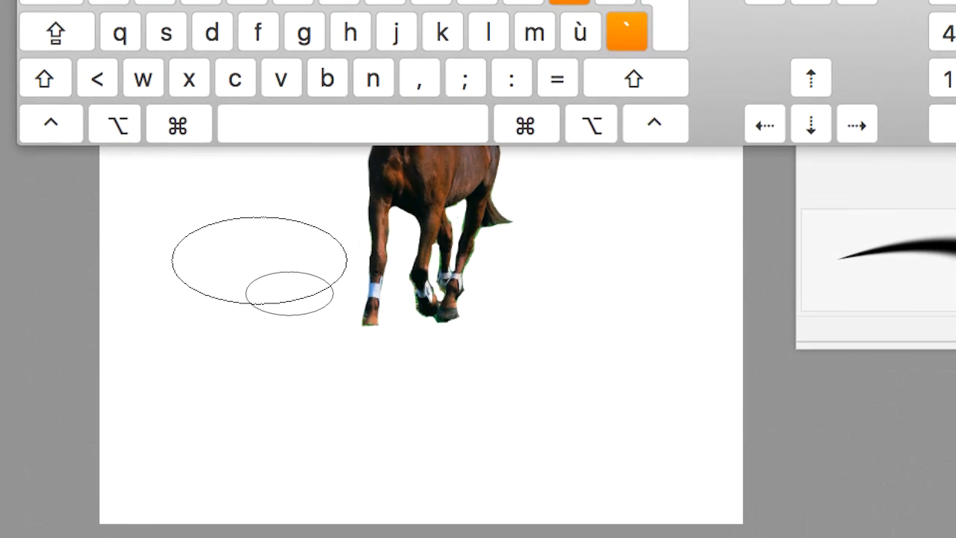
pyautogui.press('capslock')
pyautogui.press('capslock')
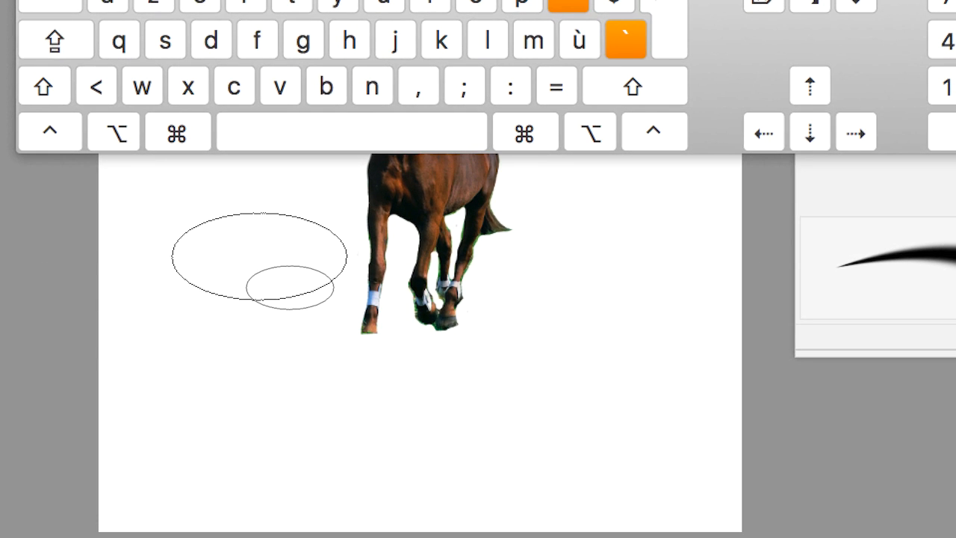
pyautogui.press('capslock')
pyautogui.press('capslock')
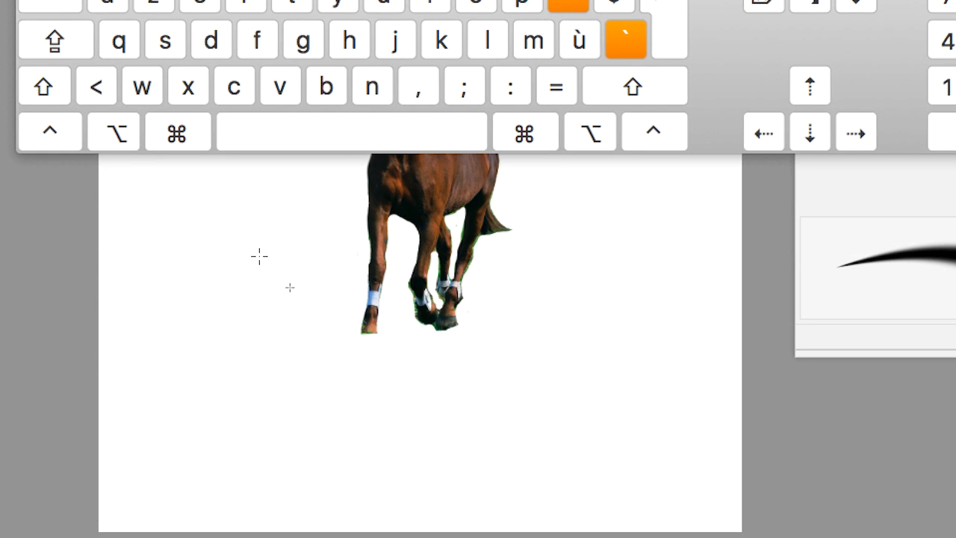
pyautogui.press('alt')
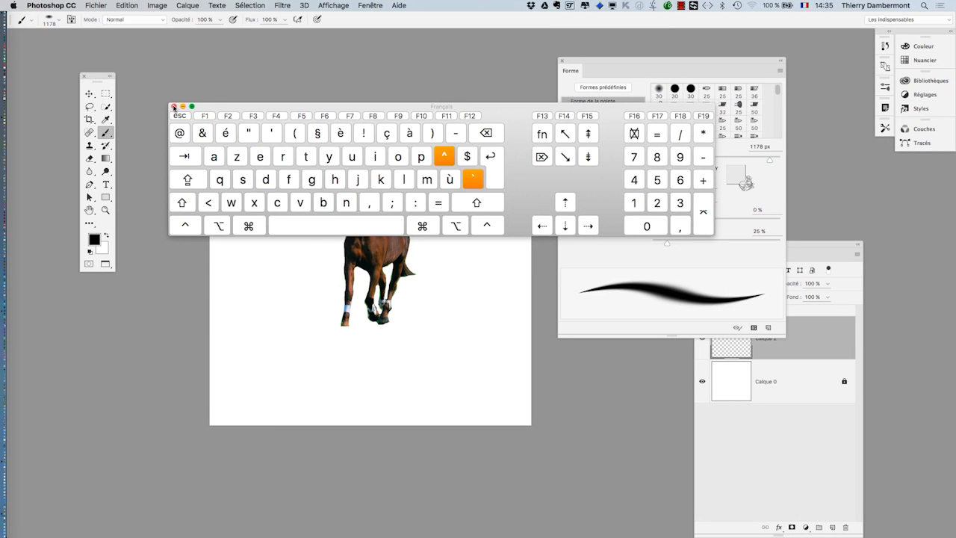
pyautogui.click(173, 106)
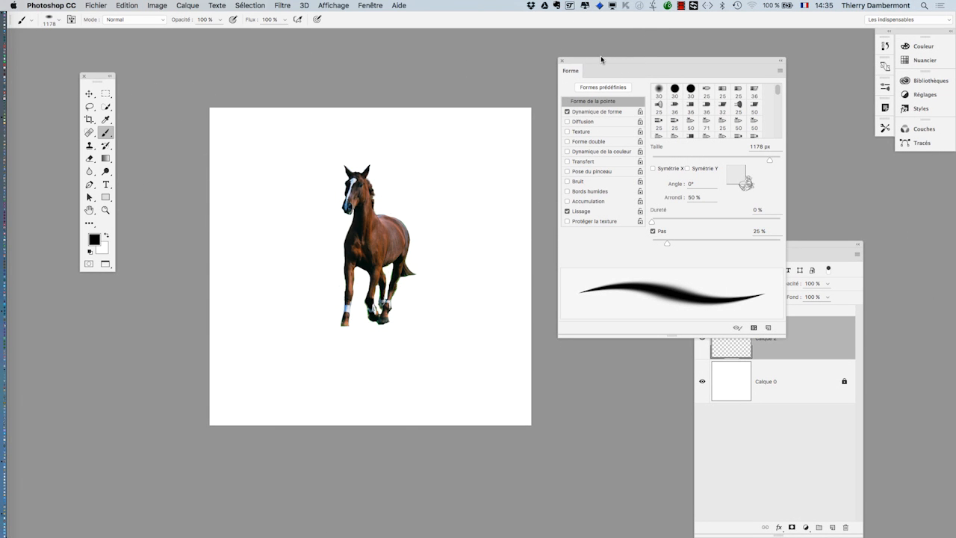
# Move the toolbox farther from the canvas and place the Layers panel clear of the brush settings so all layers are accessible
pyautogui.moveTo(601, 63); pyautogui.dragTo(600, 62)
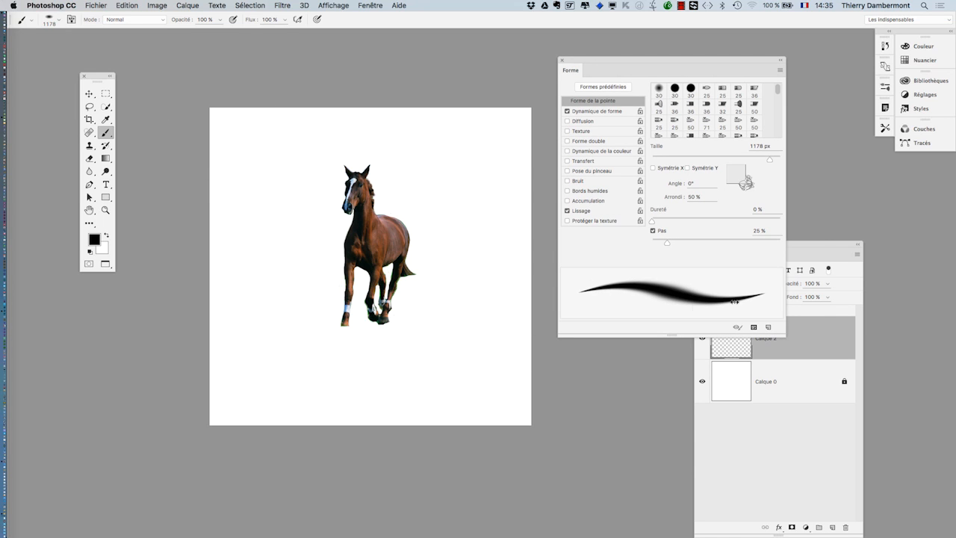
pyautogui.moveTo(823, 256); pyautogui.dragTo(256, 111)
pyautogui.moveTo(99, 81); pyautogui.dragTo(69, 72)
pyautogui.moveTo(142, 109)
pyautogui.mouseDown()
pyautogui.moveTo(111, 87)
pyautogui.moveTo(610, 325)
pyautogui.moveTo(814, 205)
pyautogui.mouseUp()
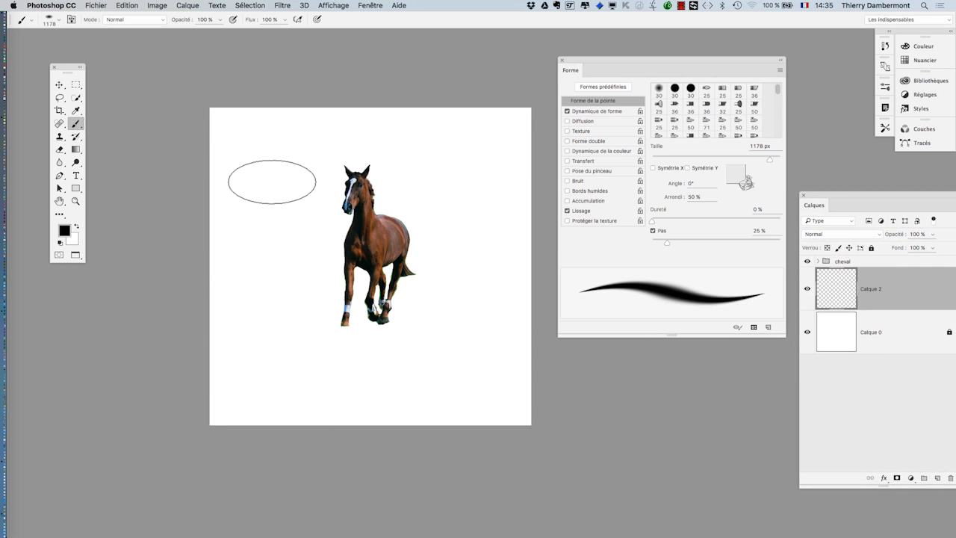
# Try soft black brush strokes beside the horse and across the ground under its hooves, and undo them
pyautogui.moveTo(281, 169)
pyautogui.mouseDown()
pyautogui.moveTo(296, 319)
pyautogui.moveTo(463, 318)
pyautogui.moveTo(425, 132)
pyautogui.moveTo(311, 248)
pyautogui.mouseUp()
pyautogui.press('super+z')
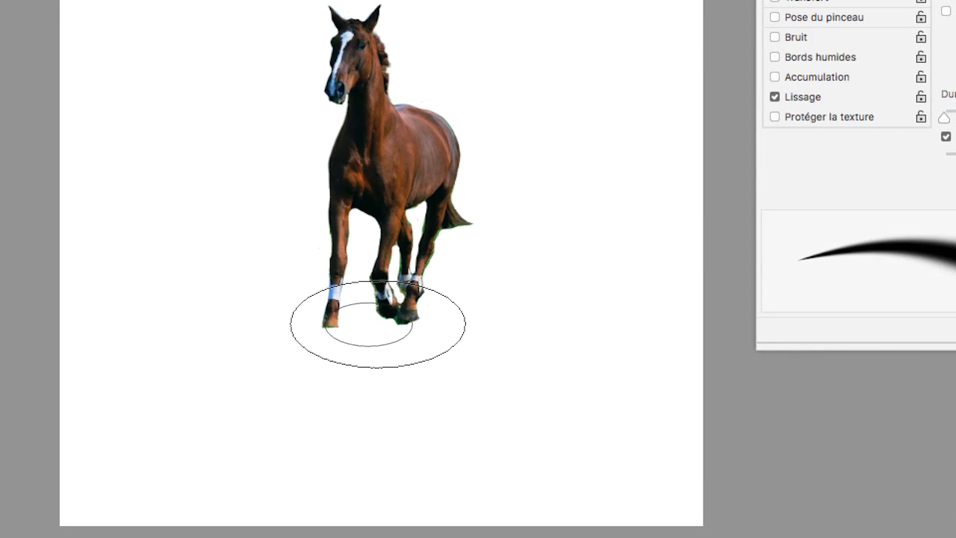
pyautogui.click(377, 324)
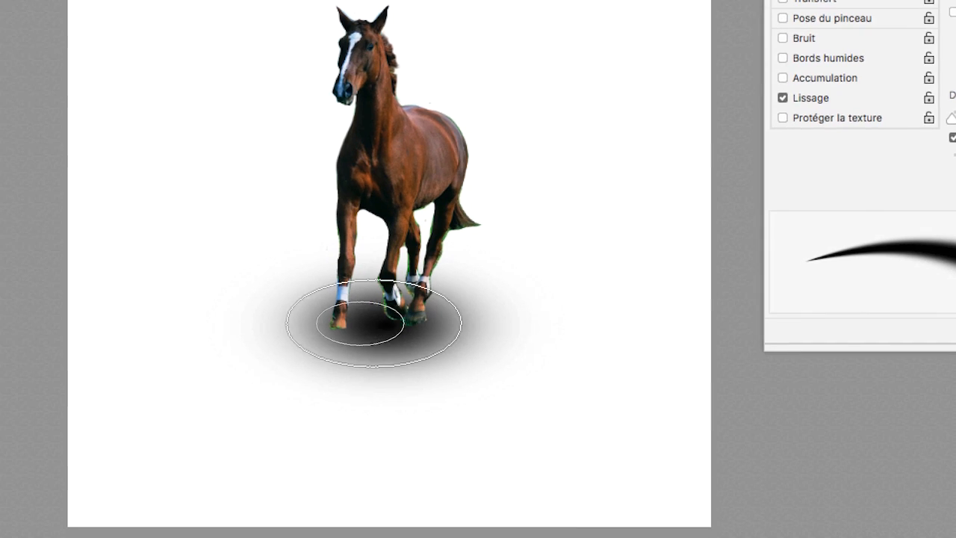
pyautogui.moveTo(373, 323)
pyautogui.mouseDown()
pyautogui.moveTo(260, 316)
pyautogui.moveTo(536, 323)
pyautogui.mouseUp()
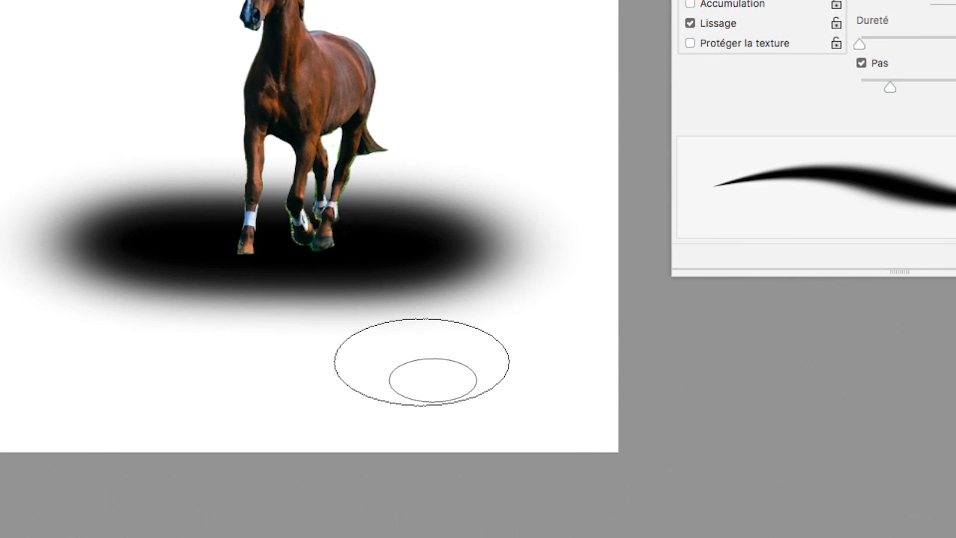
pyautogui.press('super+z')
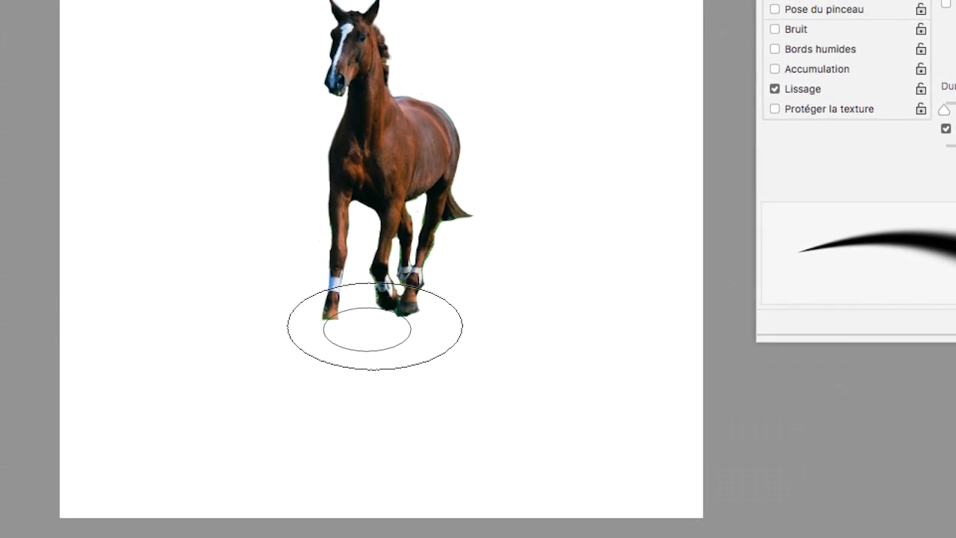
# Stamp one soft, flattened black spot under the horse's hooves on Calque 2 and return to Photoshop
pyautogui.click(290, 261)
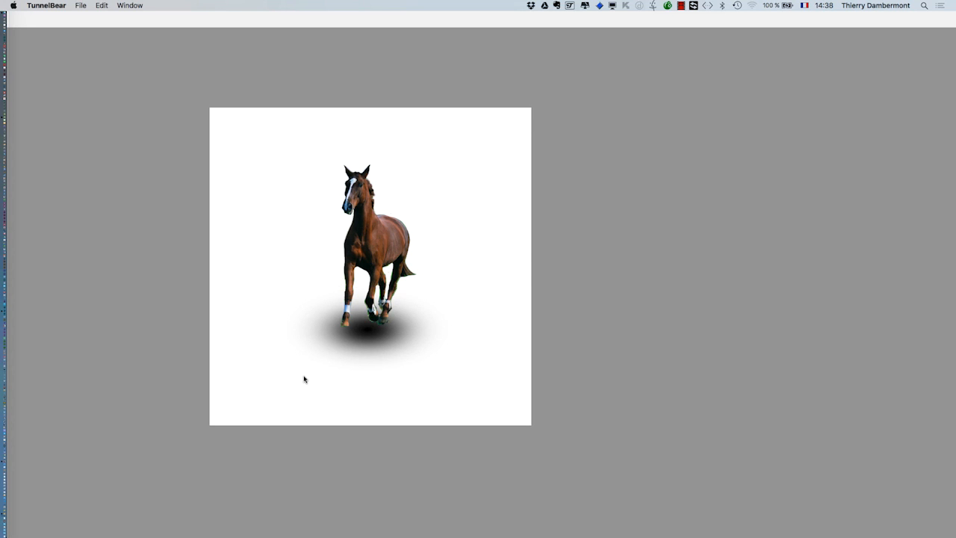
pyautogui.click(553, 363)
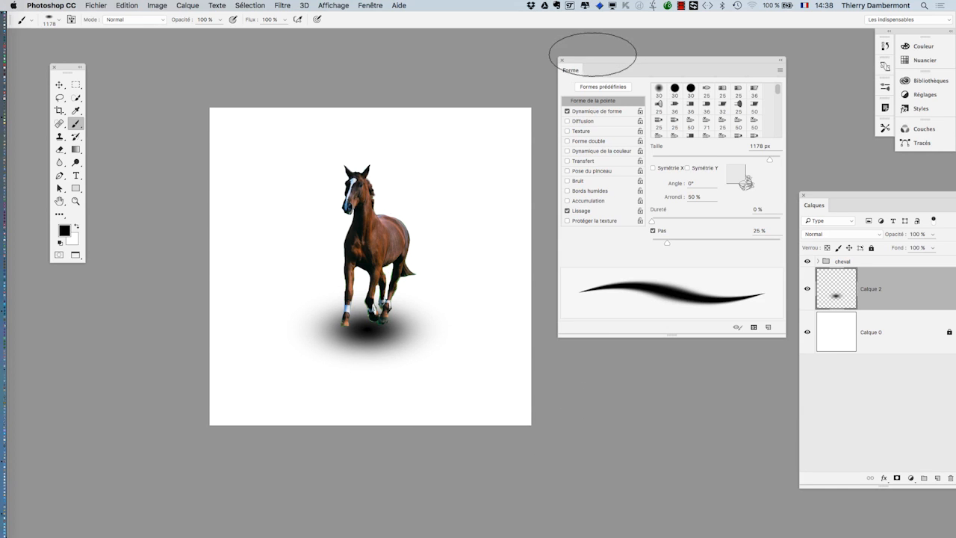
# Collapse the brush settings panel away from the artwork and enlarge the Layers panel beside the canvas
pyautogui.moveTo(597, 62)
pyautogui.mouseDown()
pyautogui.moveTo(187, 322)
pyautogui.moveTo(120, 317)
pyautogui.mouseUp()
pyautogui.doubleClick(120, 318)
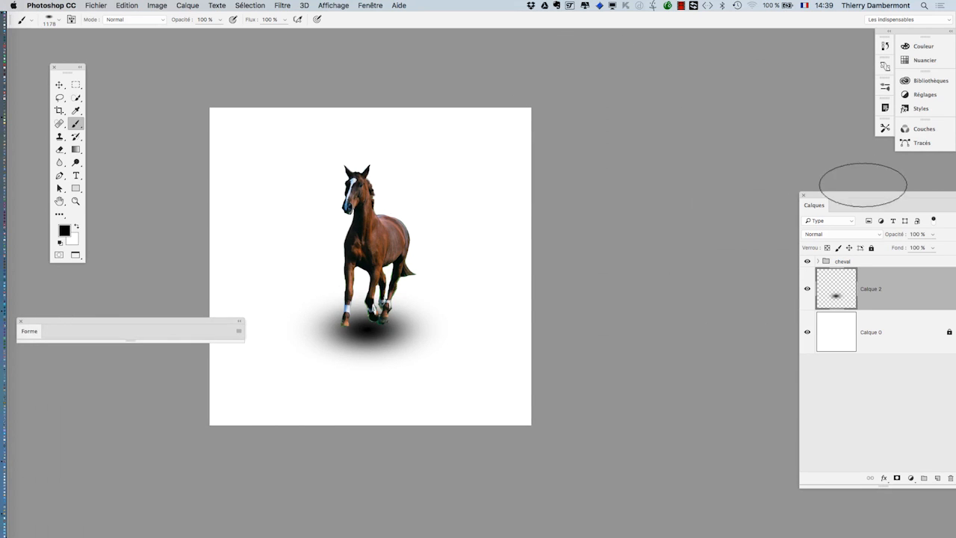
pyautogui.moveTo(846, 196)
pyautogui.mouseDown()
pyautogui.moveTo(607, 35)
pyautogui.moveTo(634, 78)
pyautogui.mouseUp()
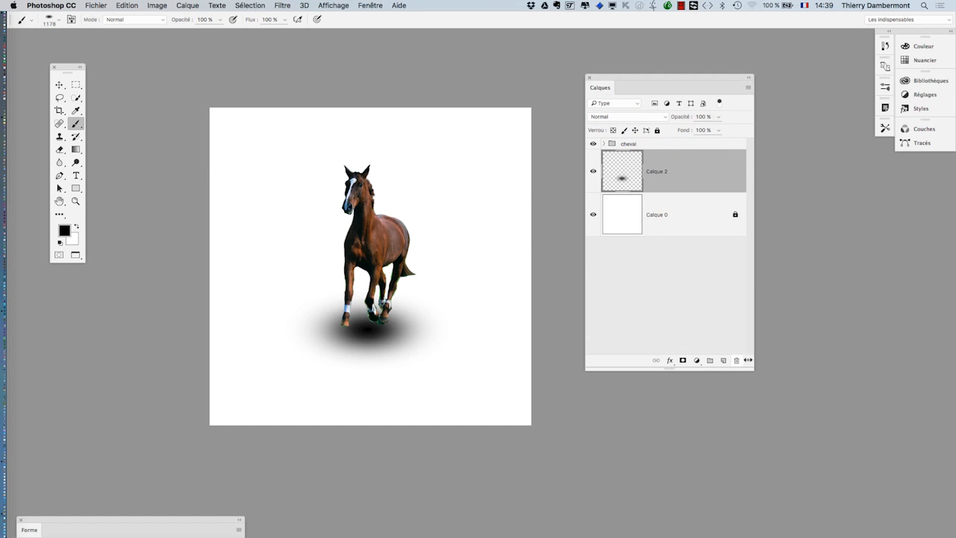
pyautogui.moveTo(752, 368); pyautogui.dragTo(880, 535)
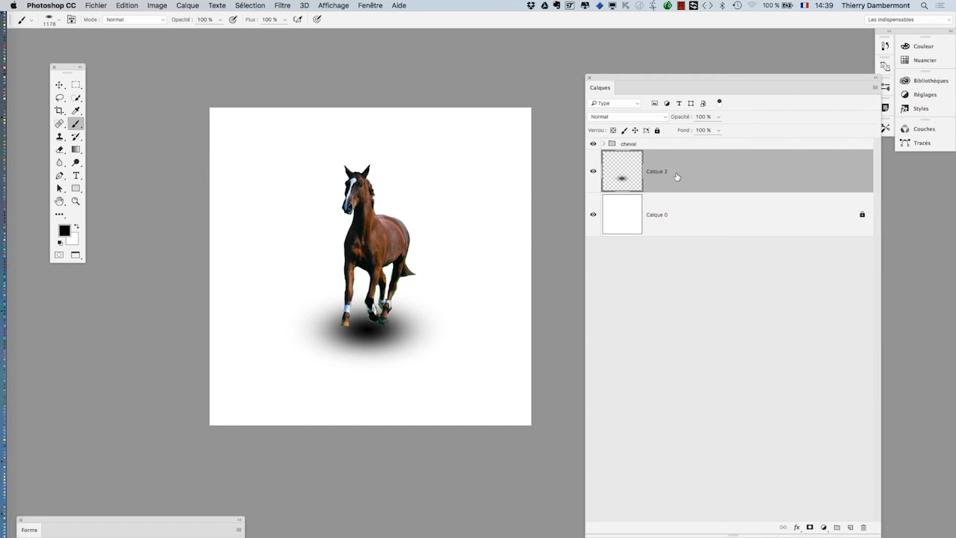
pyautogui.moveTo(651, 81); pyautogui.dragTo(624, 46)
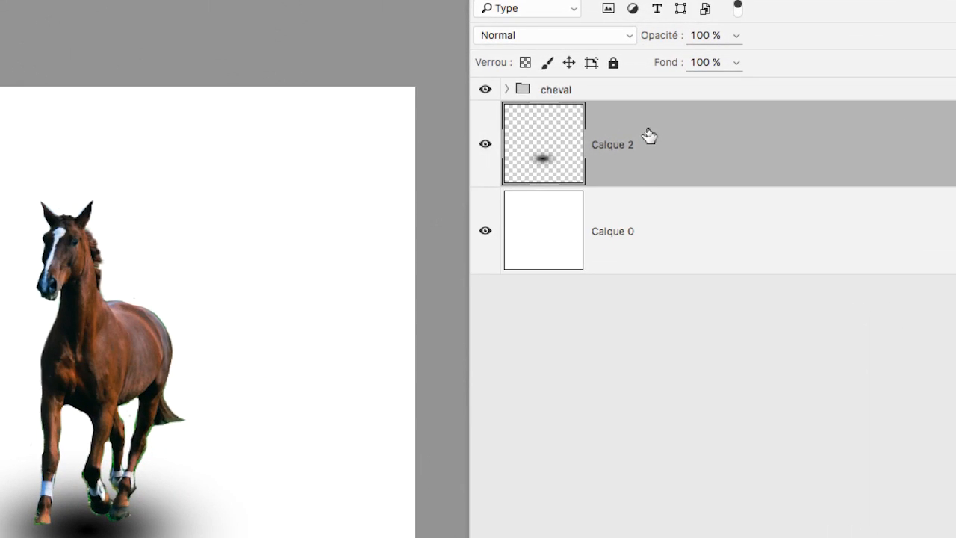
# Duplicate the shadow layer Calque 2 three times, keeping the copies above it
pyautogui.moveTo(649, 132); pyautogui.dragTo(828, 403)
pyautogui.moveTo(771, 316); pyautogui.dragTo(762, 494)
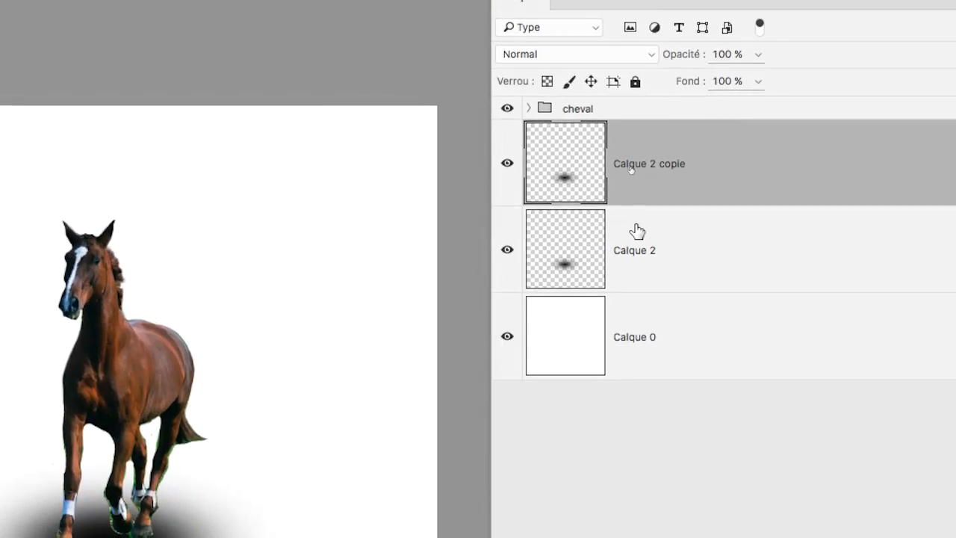
pyautogui.moveTo(546, 129); pyautogui.dragTo(768, 454)
pyautogui.moveTo(642, 275); pyautogui.dragTo(769, 454)
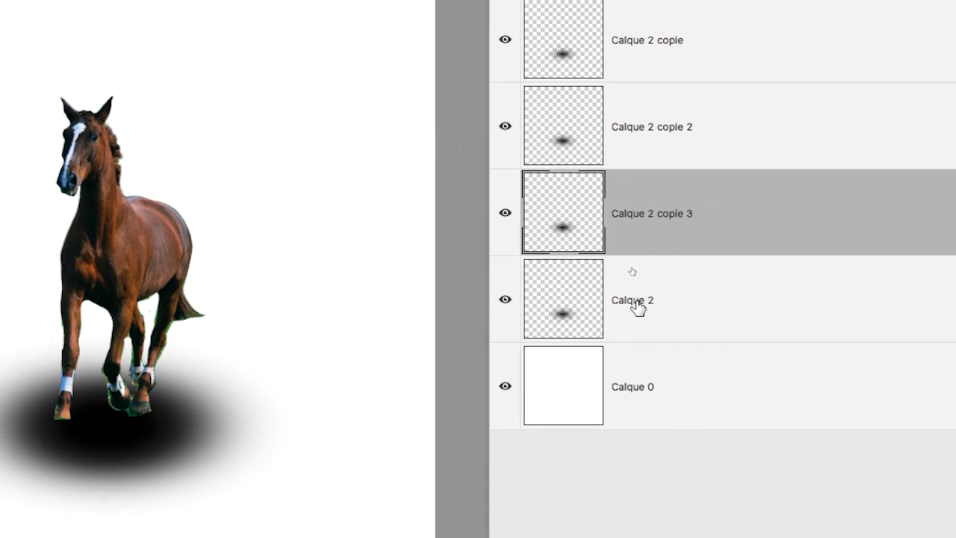
# Rename the layer Calque 2 as pénombre and the copy directly above it as patte 1
pyautogui.doubleClick(613, 478)
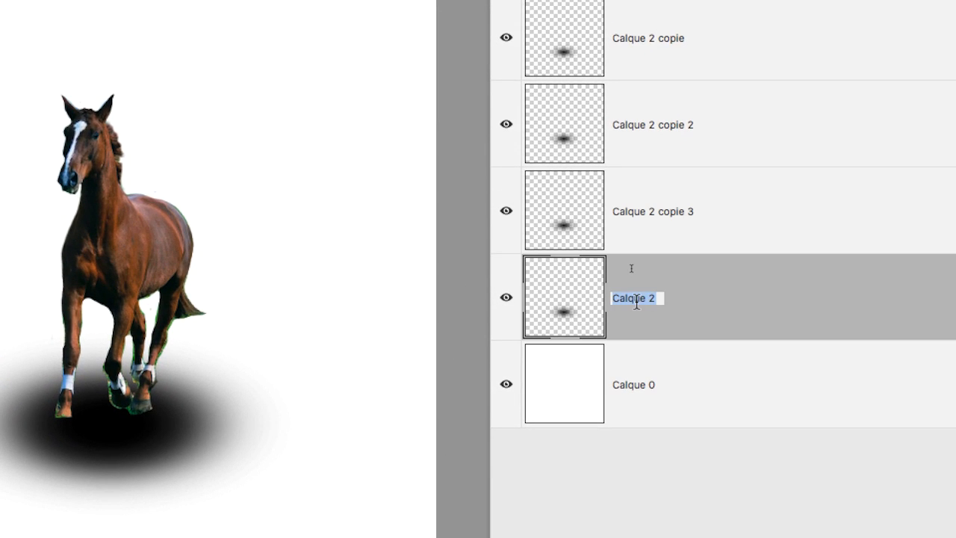
pyautogui.write('pénombre')
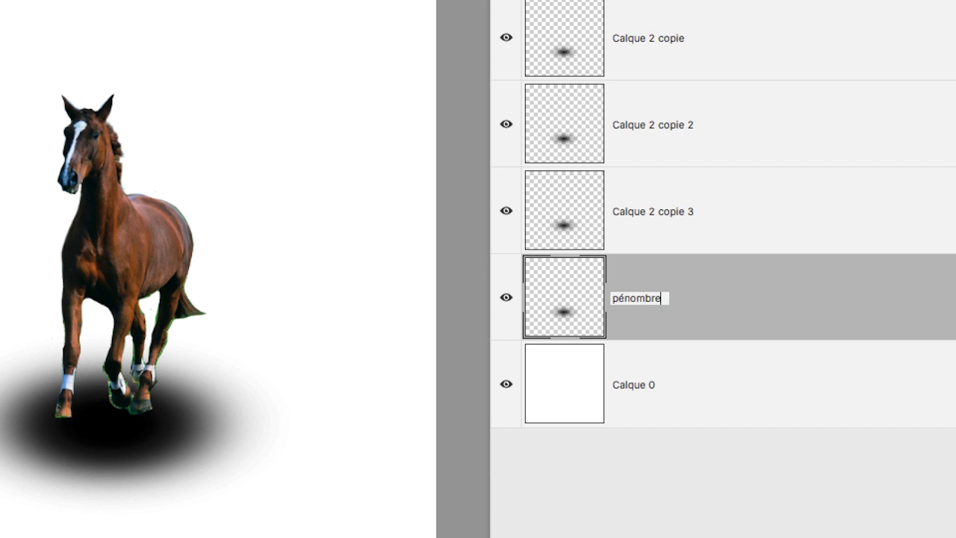
pyautogui.click(686, 309)
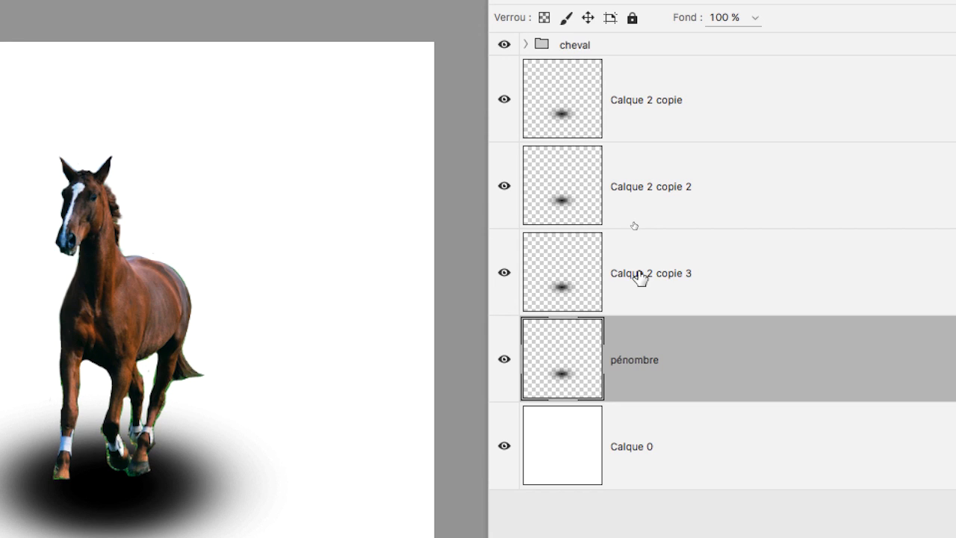
pyautogui.doubleClick(640, 275)
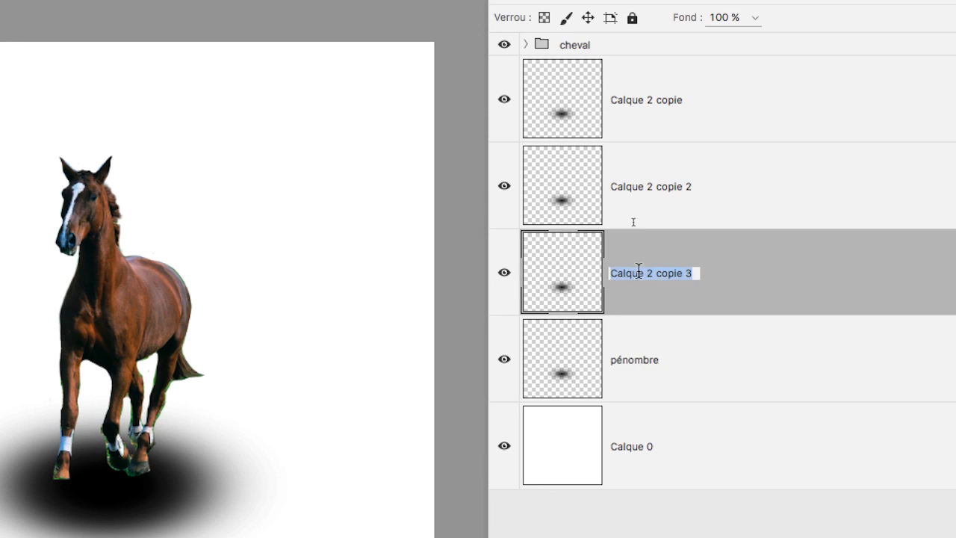
pyautogui.write('patte 1')
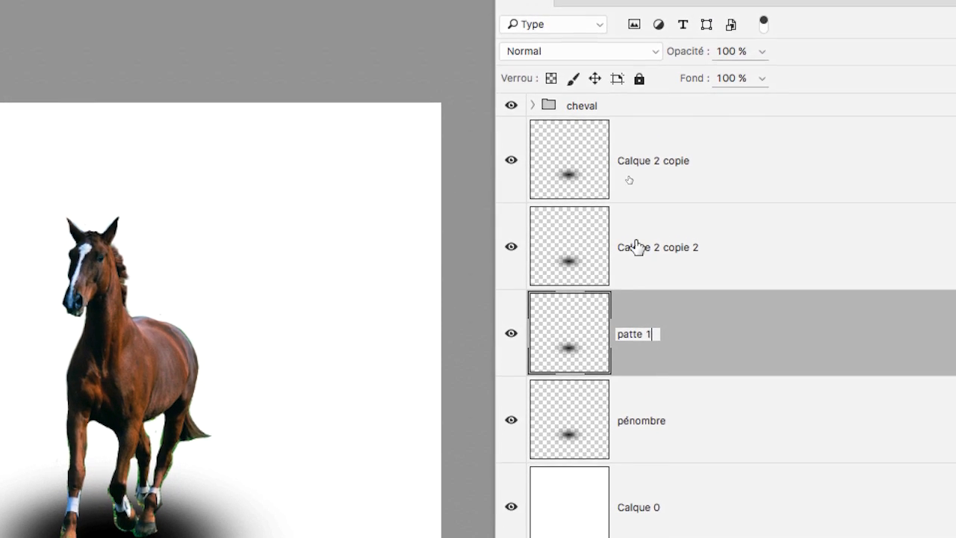
# Rename the two remaining shadow copies as patte 2 and, for the uppermost one, pattes arrière
pyautogui.doubleClick(630, 178)
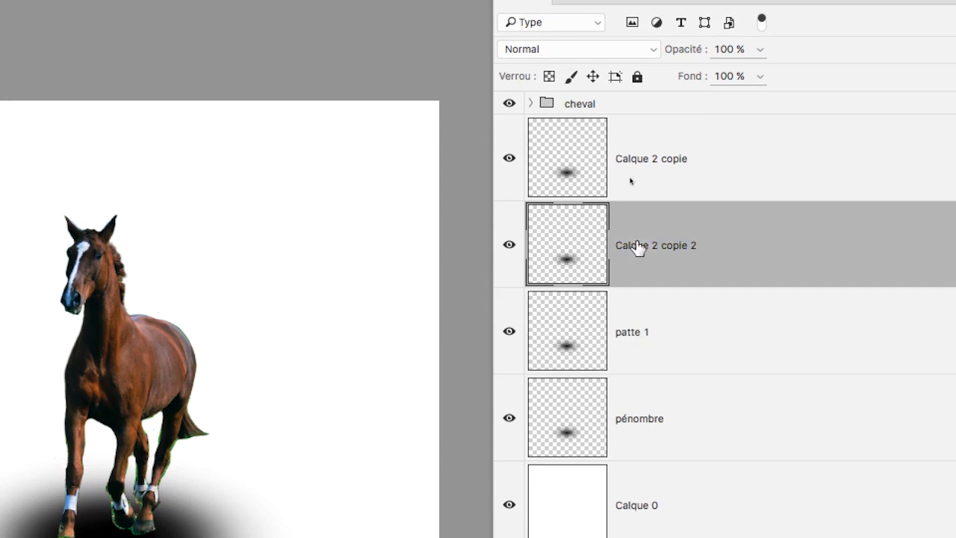
pyautogui.write('patte')
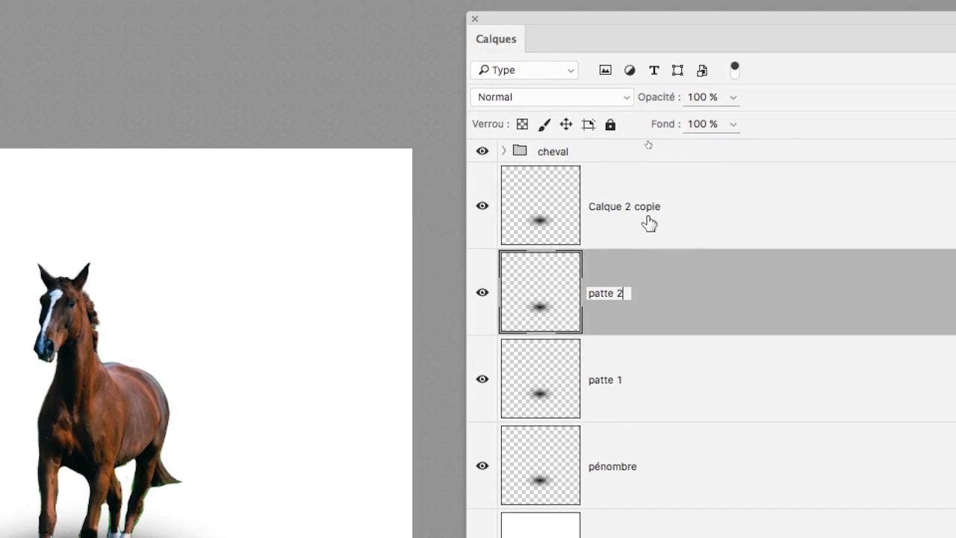
pyautogui.press('Return')
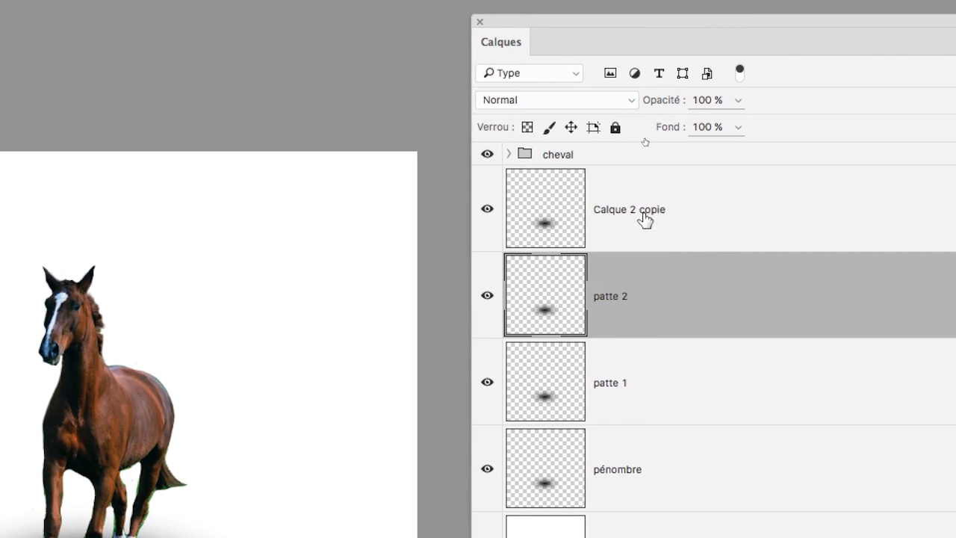
pyautogui.doubleClick(645, 217)
pyautogui.write('patte arrières')
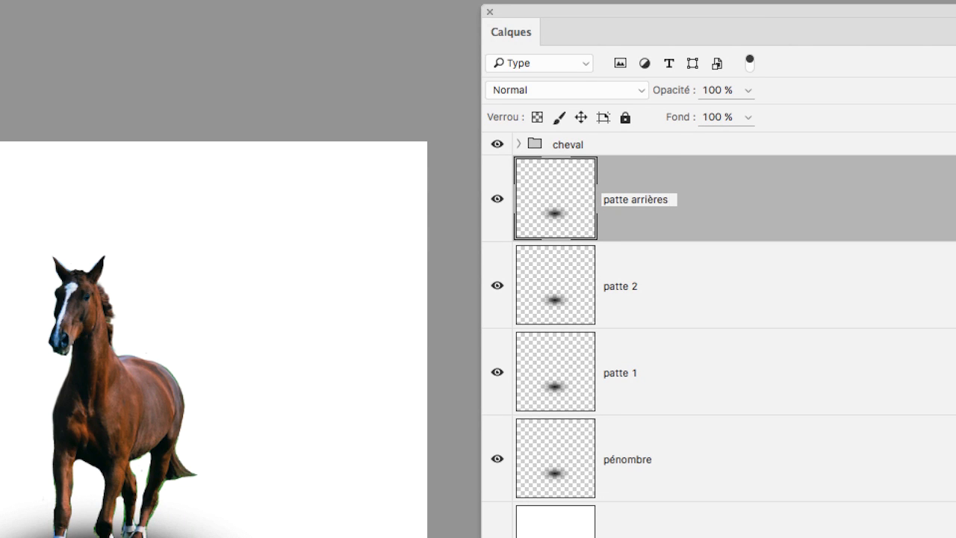
pyautogui.tripleClick(627, 198)
pyautogui.write('s')
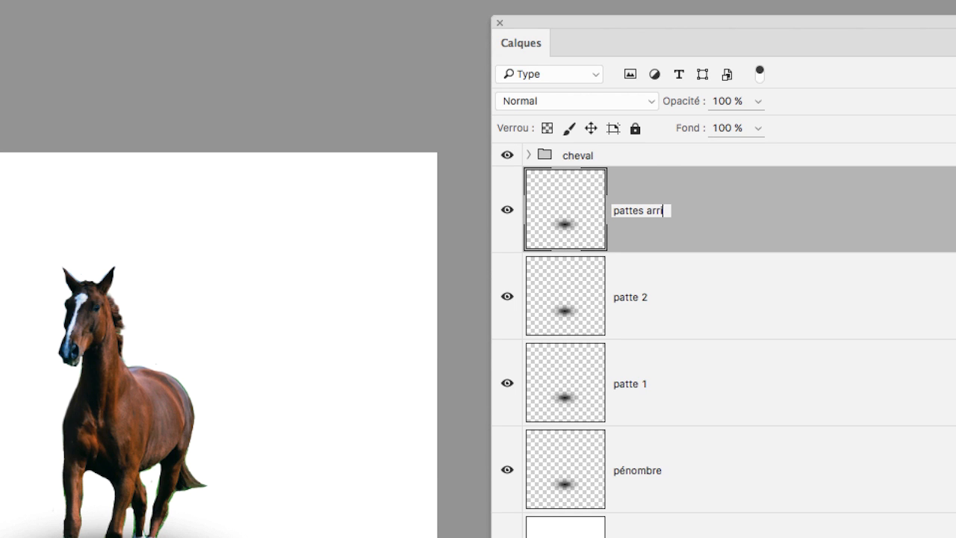
pyautogui.press('Return')
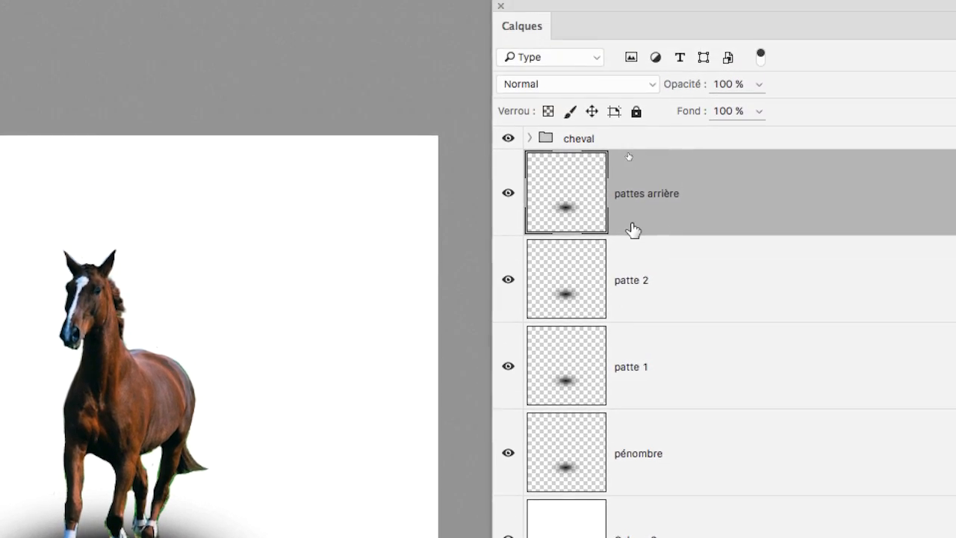
# Change the uppermost shadow layer's name to jambes arrière
pyautogui.doubleClick(645, 71)
pyautogui.click(646, 72)
pyautogui.doubleClick(634, 211)
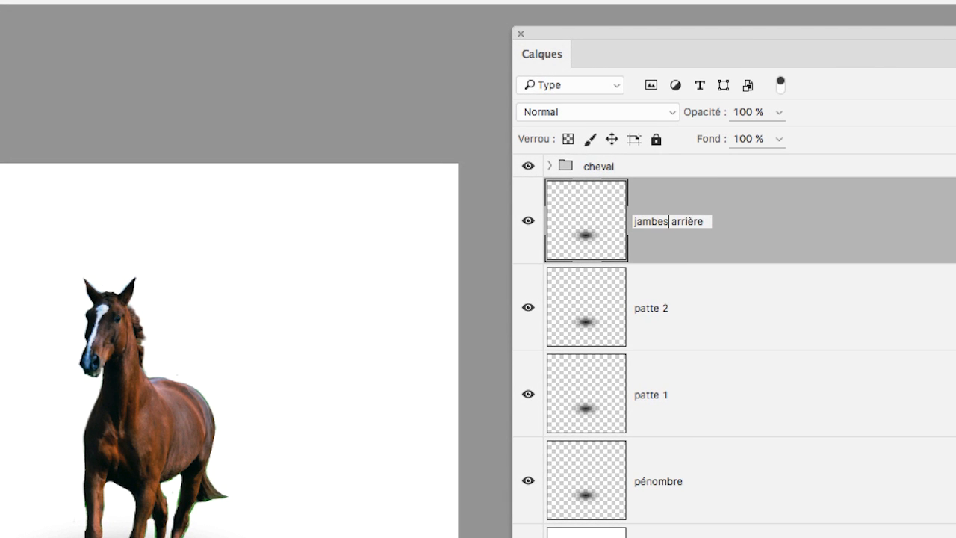
pyautogui.write('jambes')
# Rename the layers patte 2 and patte 1 as jambe 2 and jambe 1
pyautogui.doubleClick(653, 309)
pyautogui.click(658, 309)
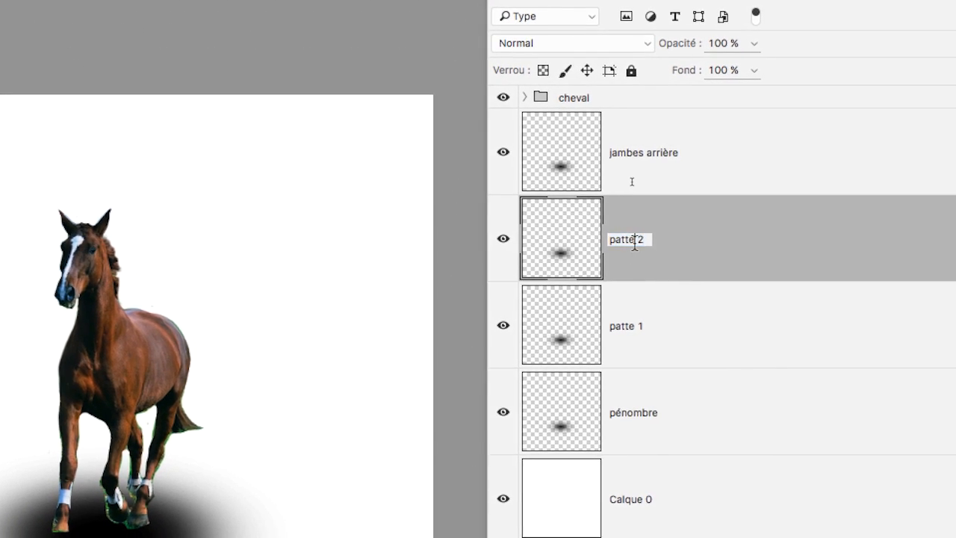
pyautogui.doubleClick(626, 240)
pyautogui.write('jamb')
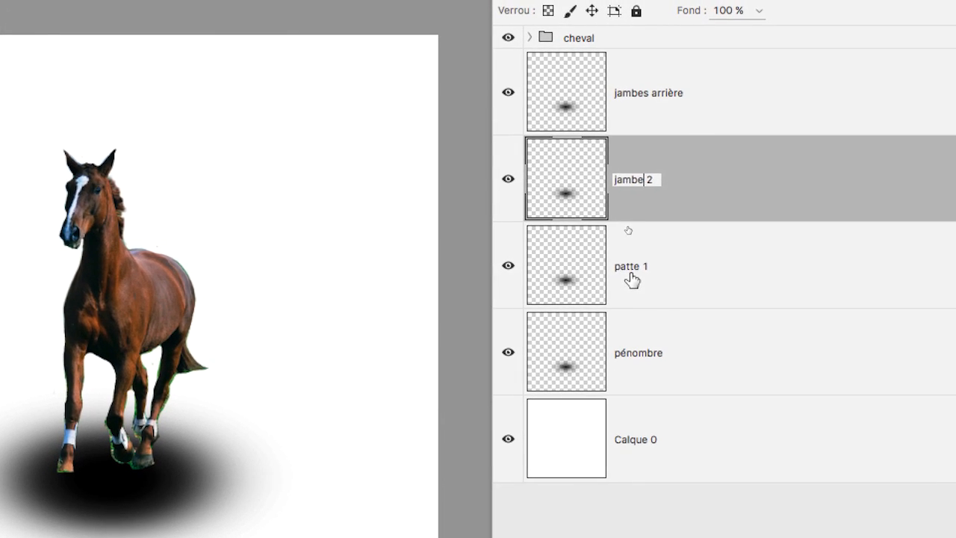
pyautogui.doubleClick(653, 336)
pyautogui.click(655, 336)
pyautogui.doubleClick(632, 270)
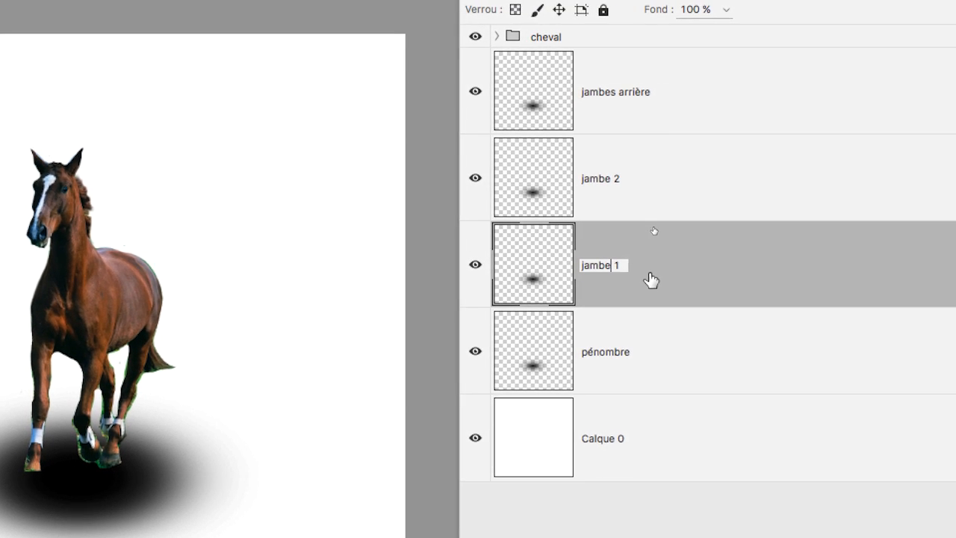
pyautogui.press('Return')
# Move the jambe 1, jambe 2 and jambes arrière shadows from under the horse into a column along the canvas's upper-left edge
pyautogui.click(652, 208)
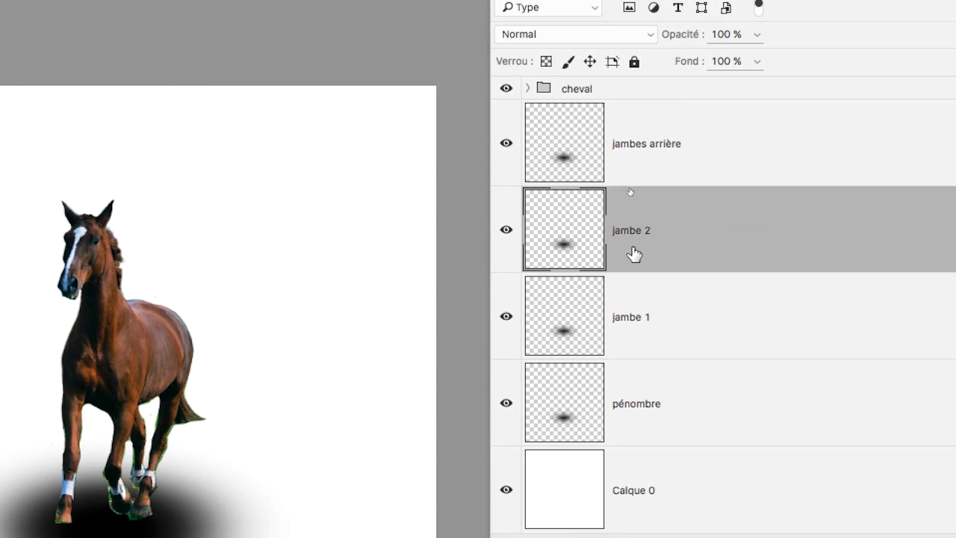
pyautogui.click(634, 432)
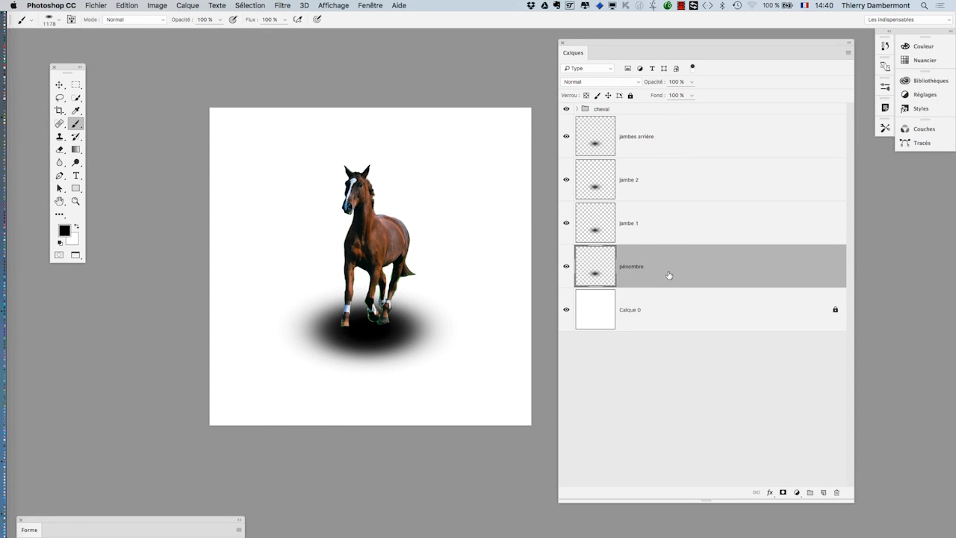
pyautogui.click(59, 85)
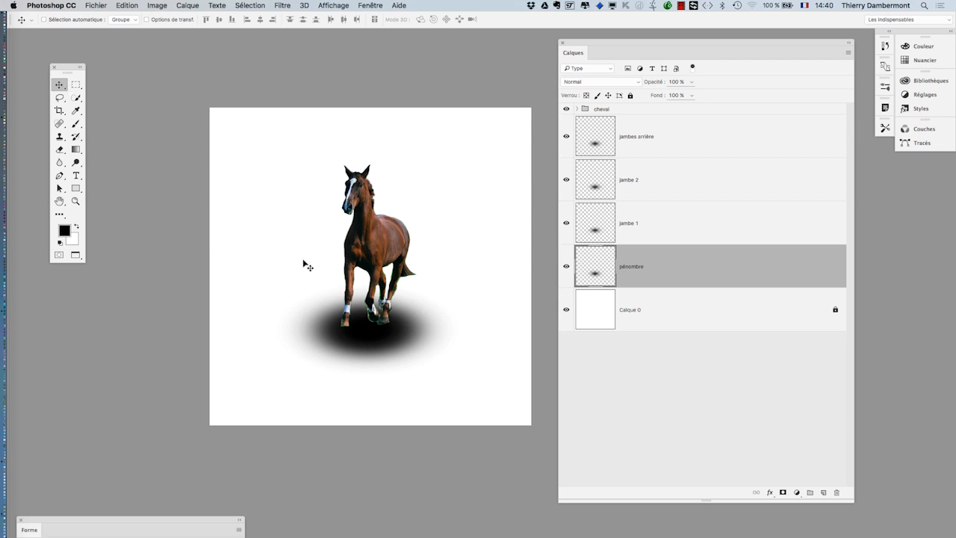
pyautogui.click(595, 229)
pyautogui.moveTo(400, 323); pyautogui.dragTo(273, 132)
pyautogui.click(639, 189)
pyautogui.moveTo(401, 323); pyautogui.dragTo(258, 186)
pyautogui.click(592, 136)
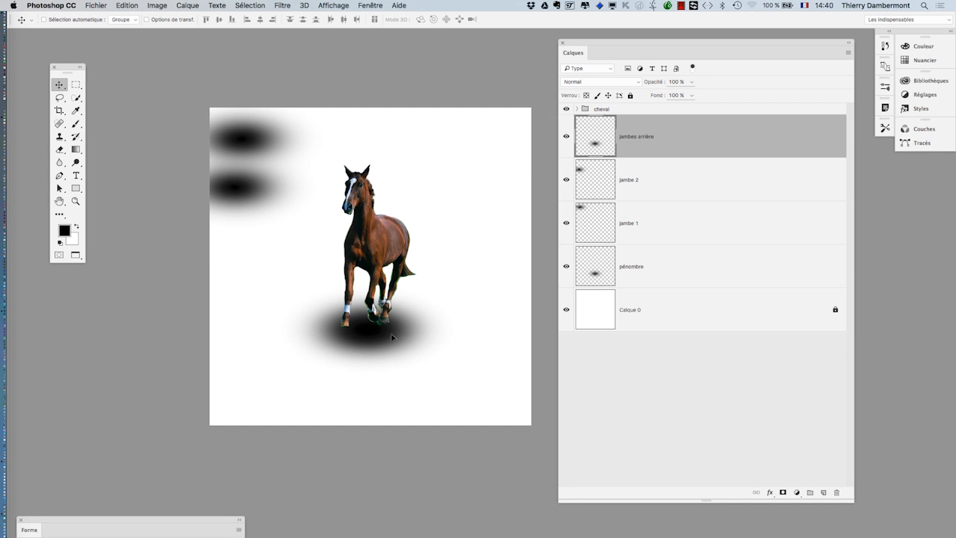
pyautogui.moveTo(392, 337); pyautogui.dragTo(258, 233)
# Free-transform the pénombre shadow to about 111% width and 32% height, and place it under the hooves
pyautogui.click(611, 281)
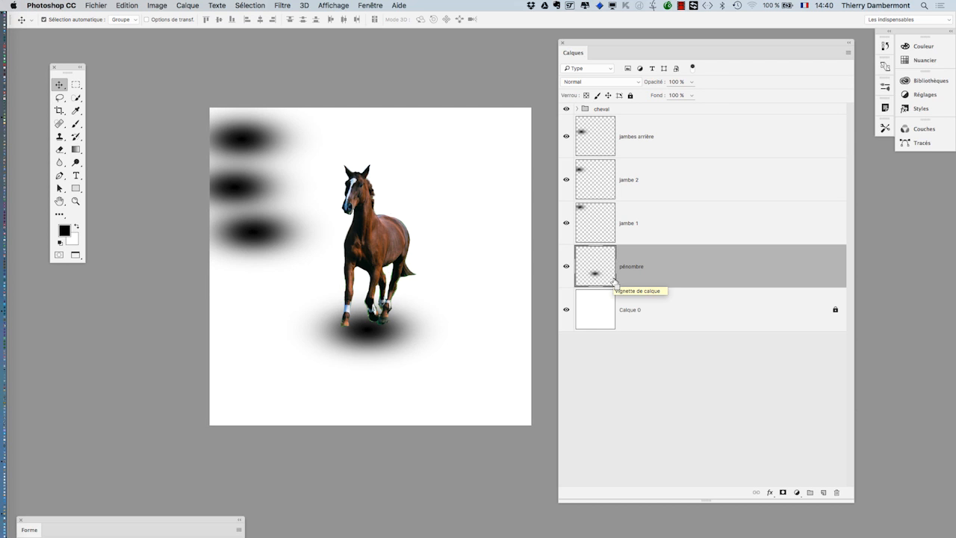
pyautogui.click(125, 5)
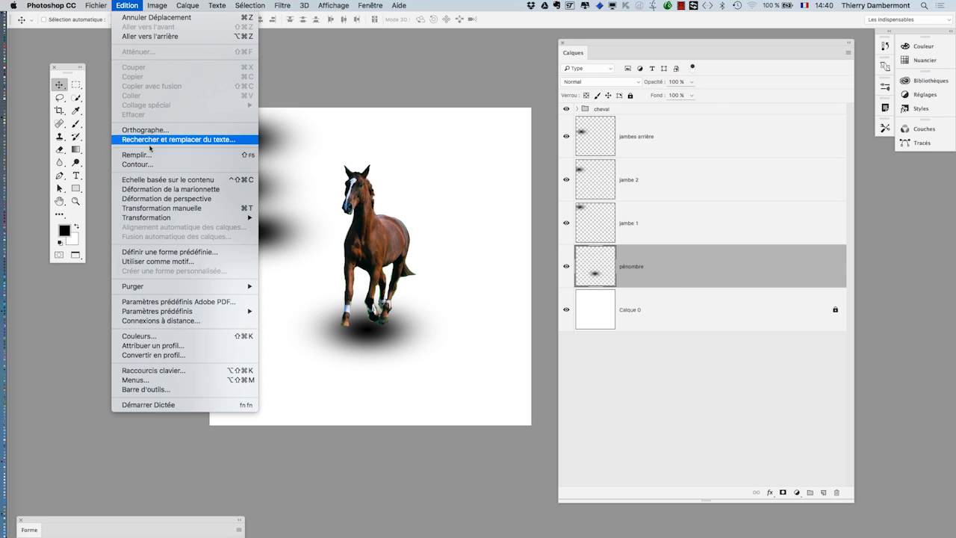
pyautogui.click(161, 209)
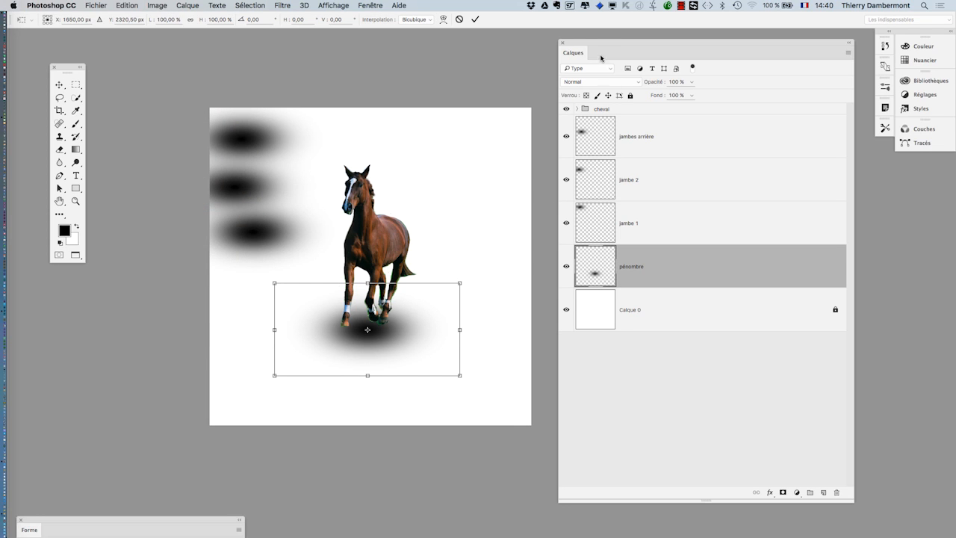
pyautogui.moveTo(589, 45); pyautogui.dragTo(691, 48)
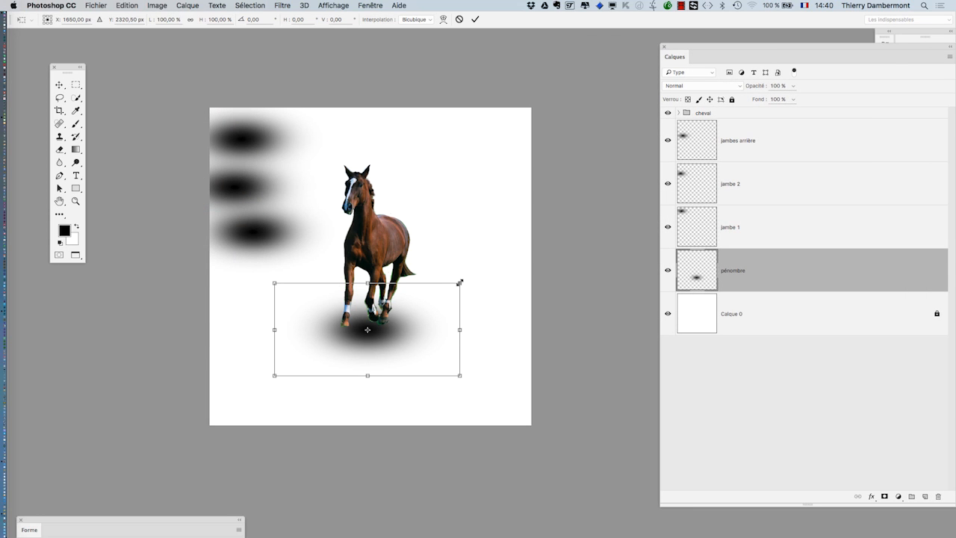
pyautogui.moveTo(459, 282); pyautogui.dragTo(480, 346)
pyautogui.moveTo(410, 363); pyautogui.dragTo(398, 329)
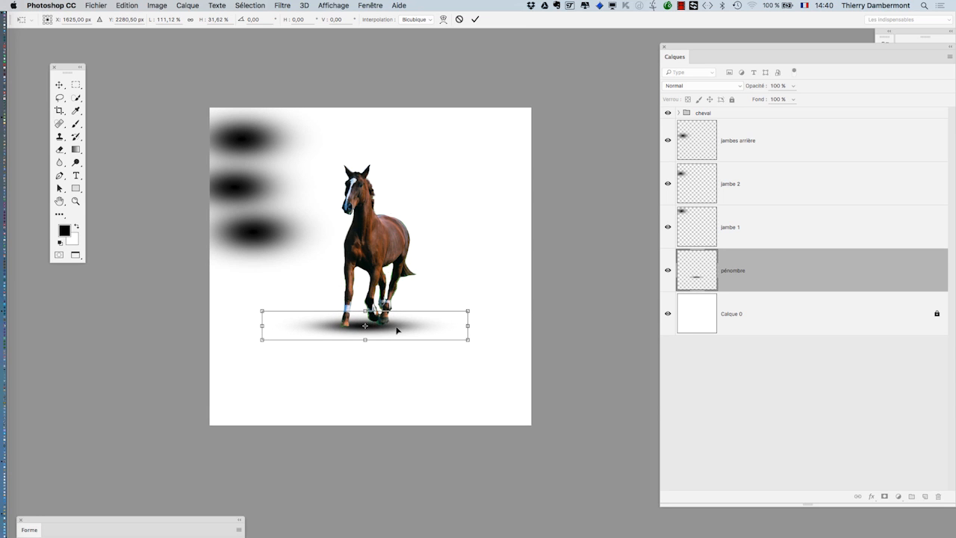
# Nudge the pénombre shadow slightly under the hooves and enlarge it to about 149% width and 42% height
pyautogui.scroll(4, 396, 329)
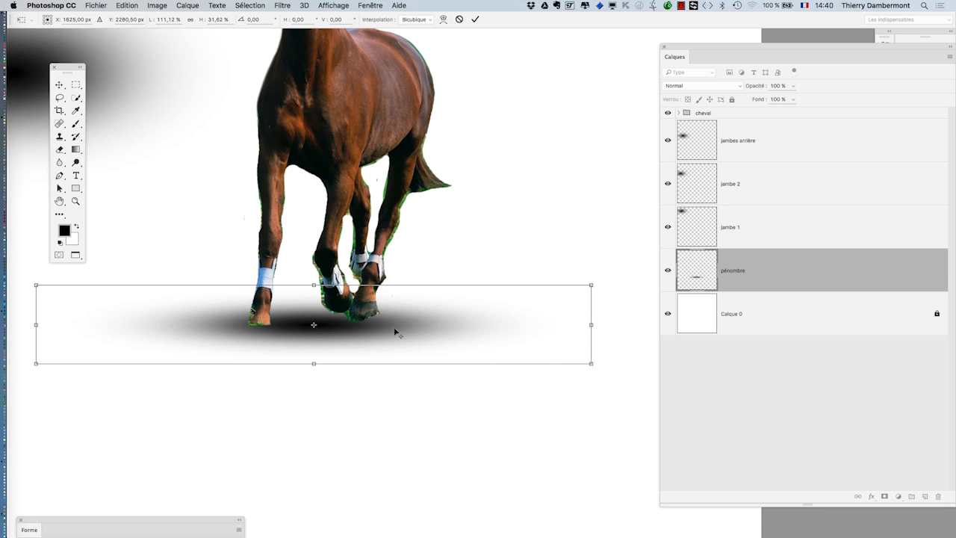
pyautogui.moveTo(403, 329); pyautogui.dragTo(404, 332)
pyautogui.scroll(-4, 401, 334)
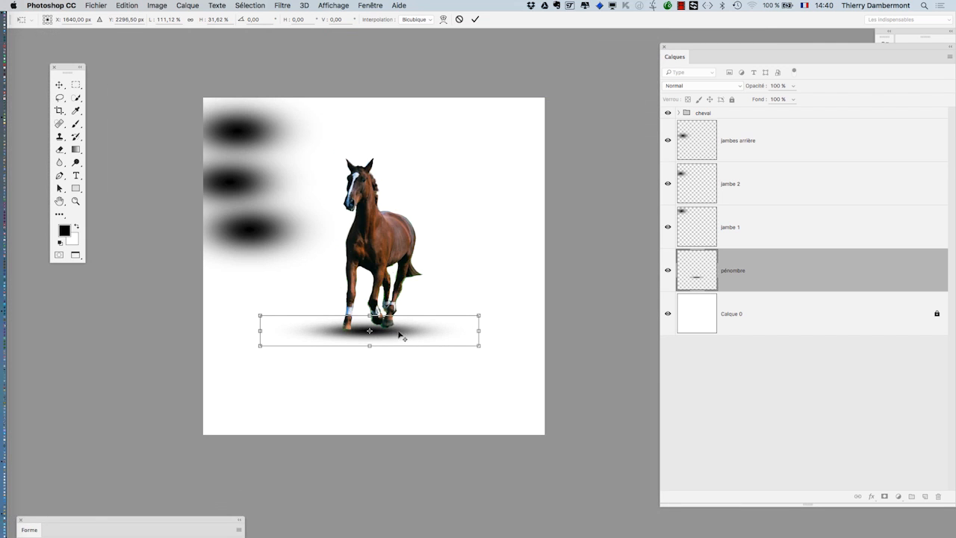
pyautogui.moveTo(260, 316); pyautogui.dragTo(223, 317)
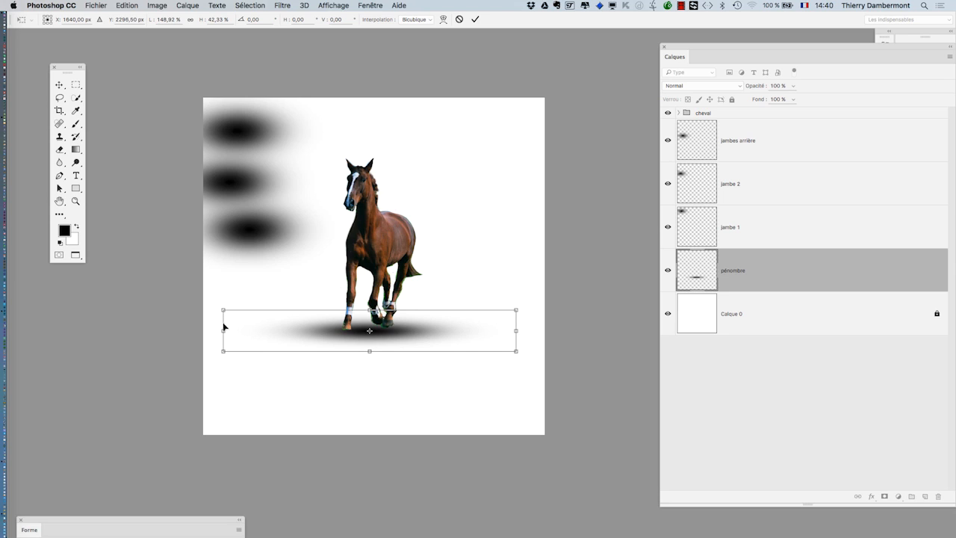
pyautogui.click(474, 19)
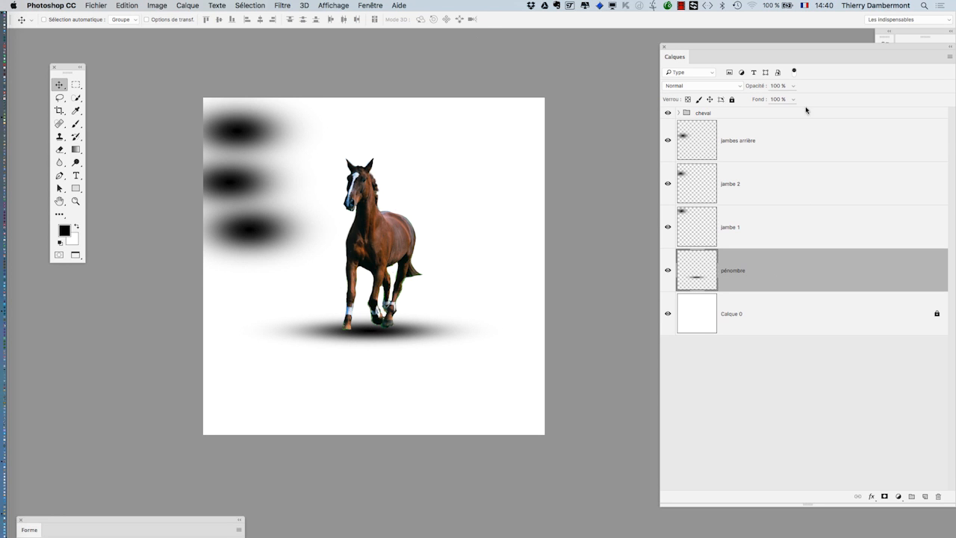
# Bring the layers panel closer to the canvas and lower the pénombre layer's opacity to 53%
pyautogui.moveTo(766, 56); pyautogui.dragTo(654, 63)
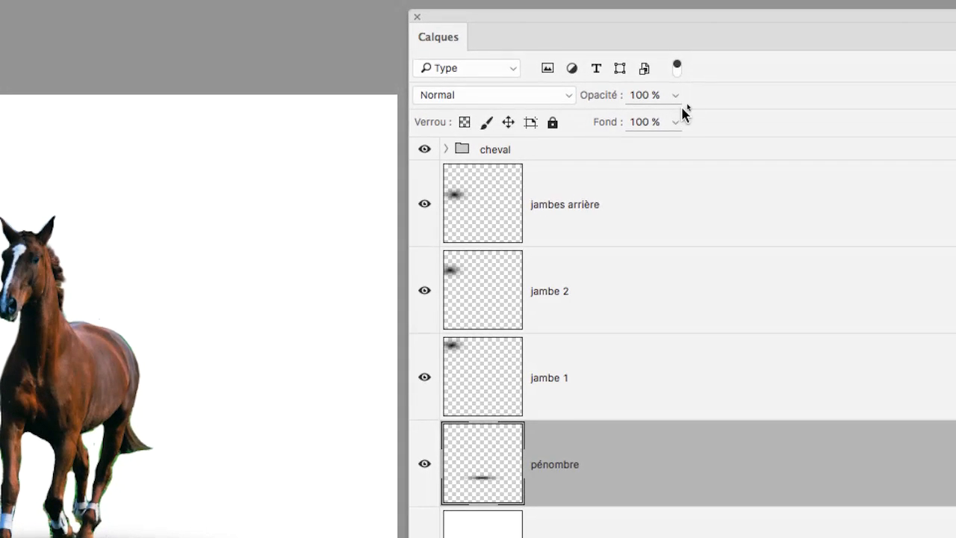
pyautogui.click(677, 97)
pyautogui.moveTo(678, 116); pyautogui.dragTo(655, 119)
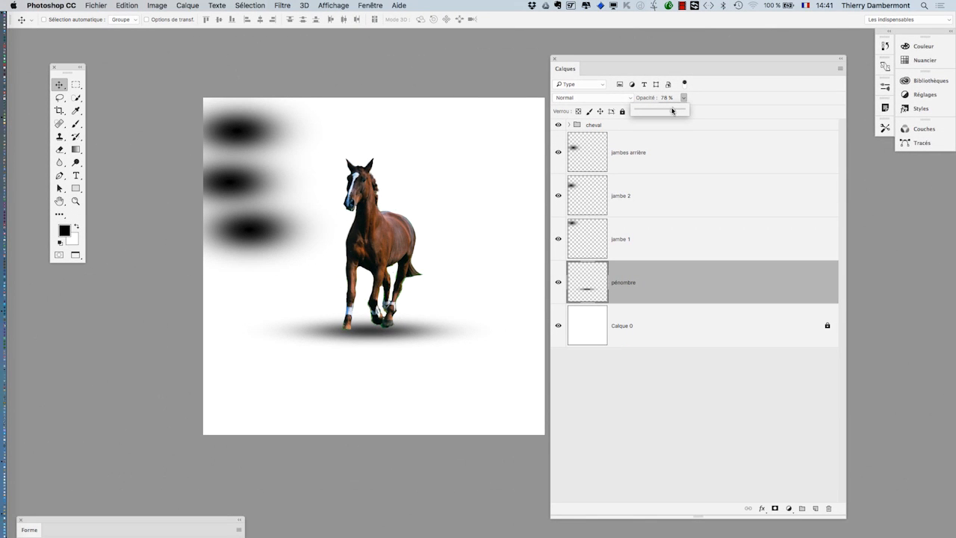
pyautogui.moveTo(666, 111); pyautogui.dragTo(661, 110)
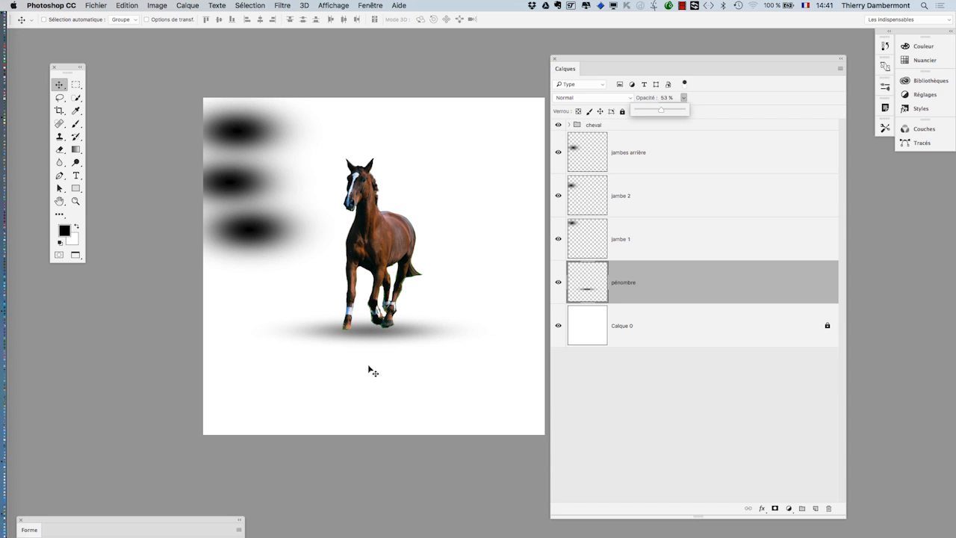
# Move the jambe 1 shadow under the horse's planted front hoof and free-transform it into a small, flat ellipse
pyautogui.scroll(2, 376, 338)
pyautogui.click(598, 249)
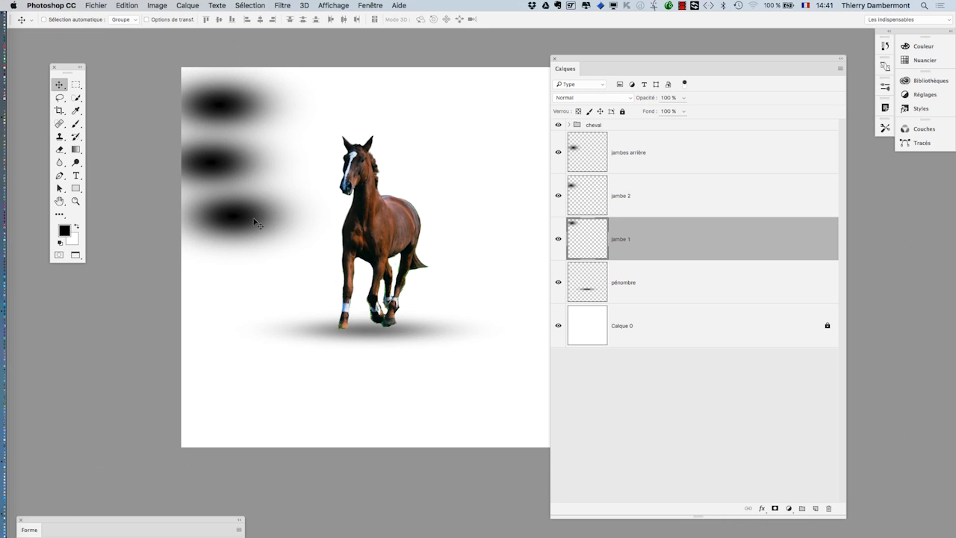
pyautogui.moveTo(254, 222); pyautogui.dragTo(331, 395)
pyautogui.press('super+t')
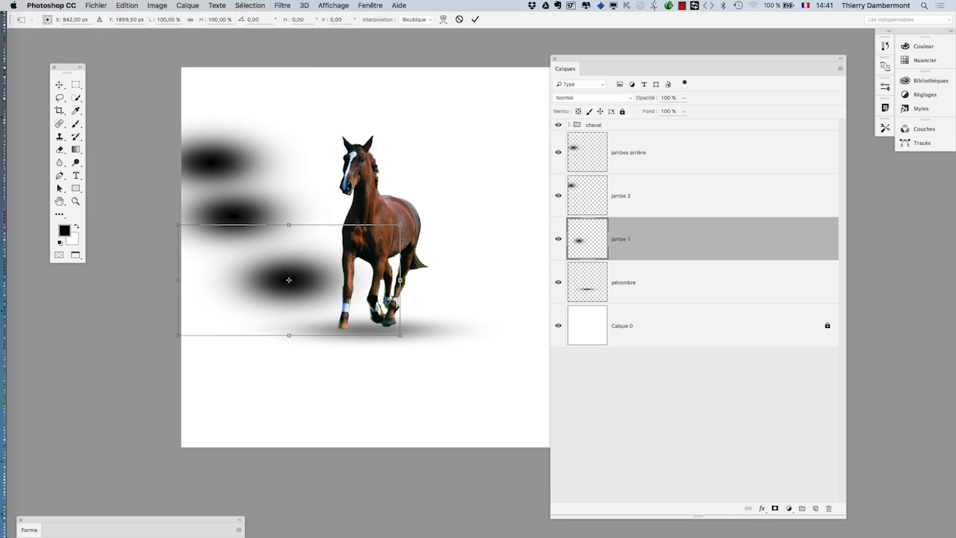
pyautogui.moveTo(402, 224); pyautogui.dragTo(348, 323)
pyautogui.scroll(3, 357, 340)
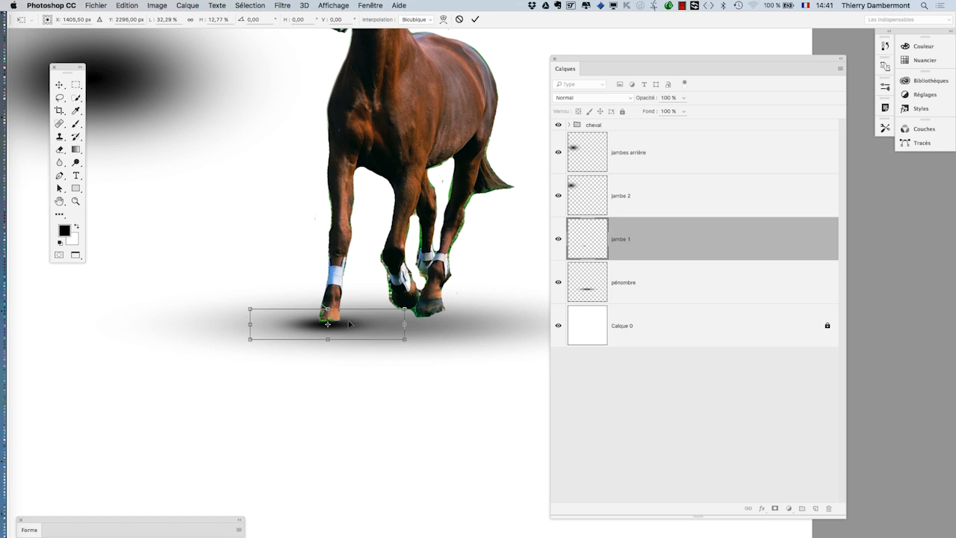
pyautogui.moveTo(249, 309); pyautogui.dragTo(305, 324)
pyautogui.click(475, 19)
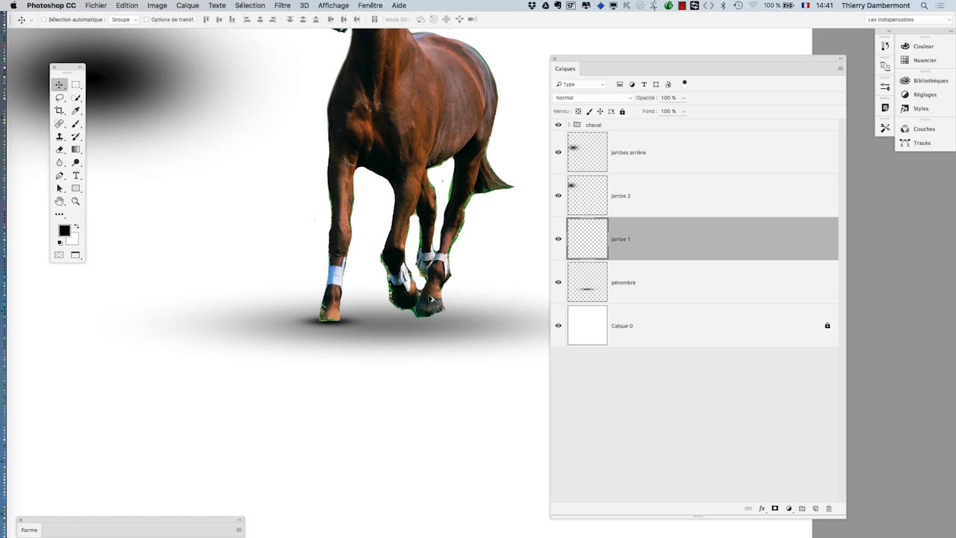
# Free-transform the jambe 2 shadow into a small, flat ellipse and place it beneath the pair of raised hooves
pyautogui.scroll(-5, 433, 299)
pyautogui.click(623, 200)
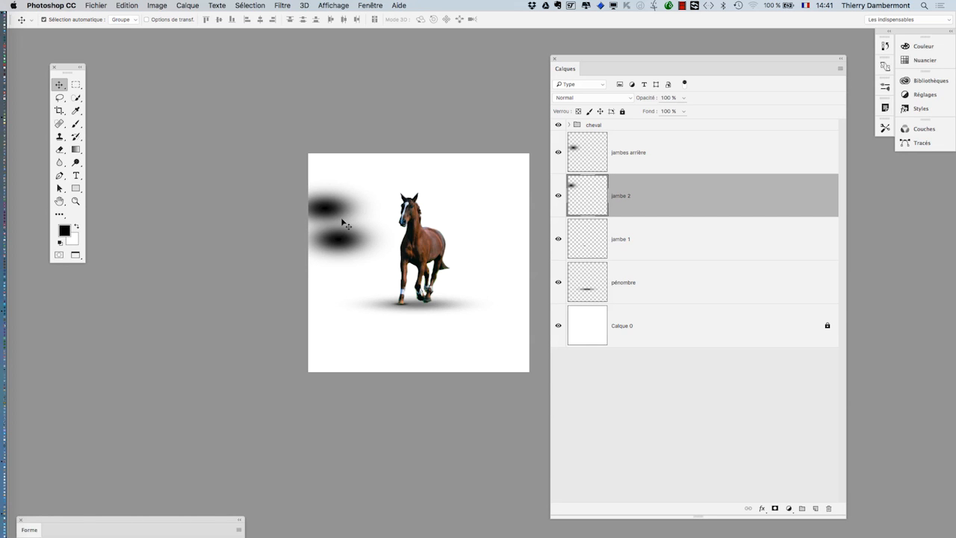
pyautogui.press('super+t')
pyautogui.moveTo(333, 210); pyautogui.dragTo(449, 296)
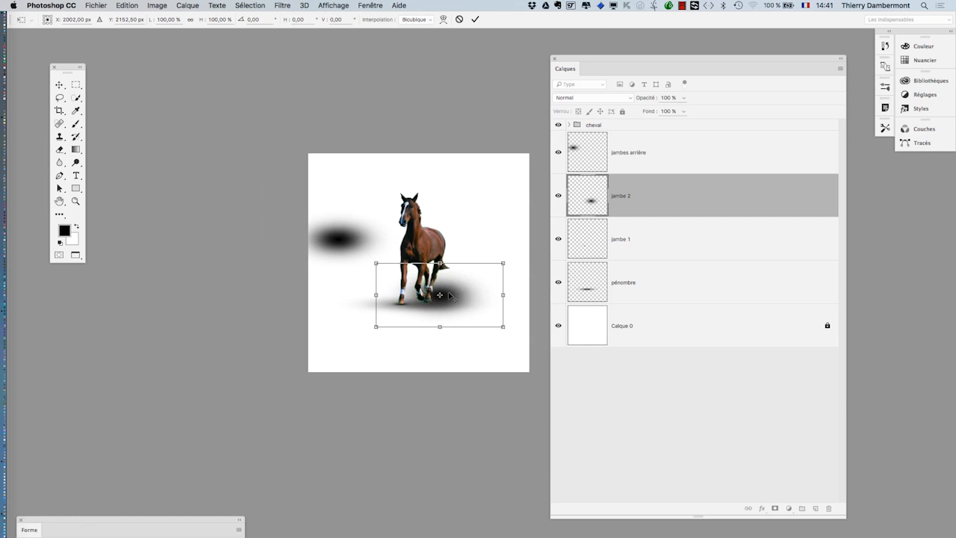
pyautogui.scroll(2, 449, 296)
pyautogui.scroll(3, 449, 297)
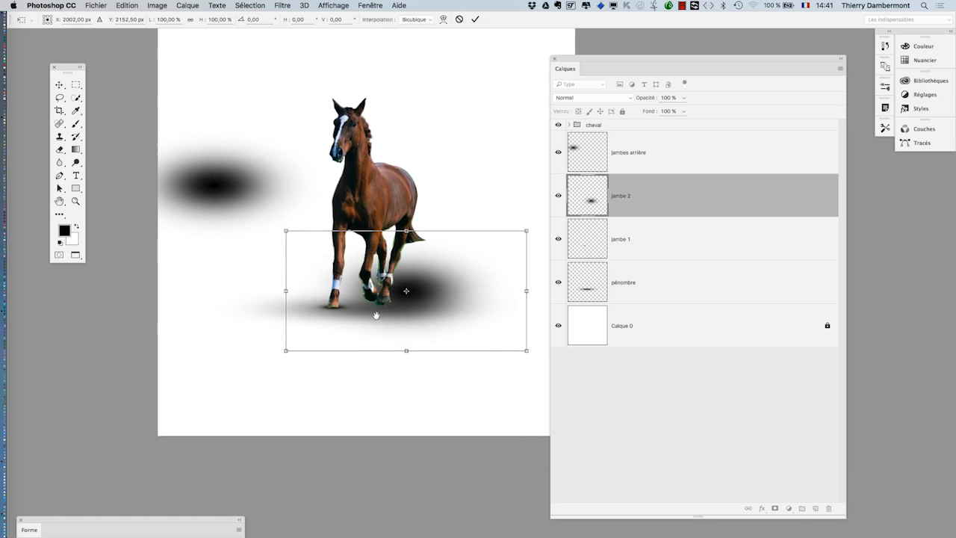
pyautogui.moveTo(252, 215); pyautogui.dragTo(388, 316)
pyautogui.scroll(3, 455, 333)
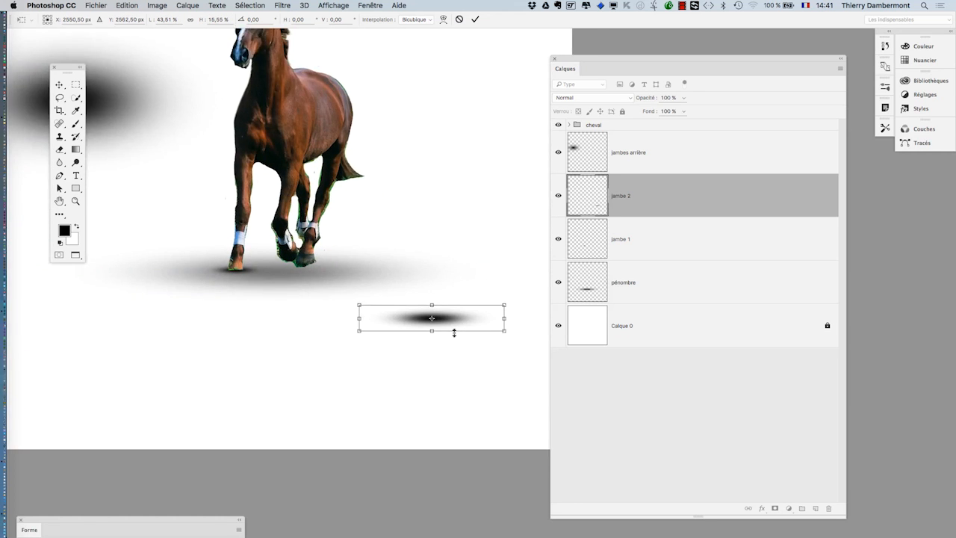
pyautogui.moveTo(451, 319); pyautogui.dragTo(289, 262)
pyautogui.moveTo(354, 242); pyautogui.dragTo(306, 261)
pyautogui.click(475, 19)
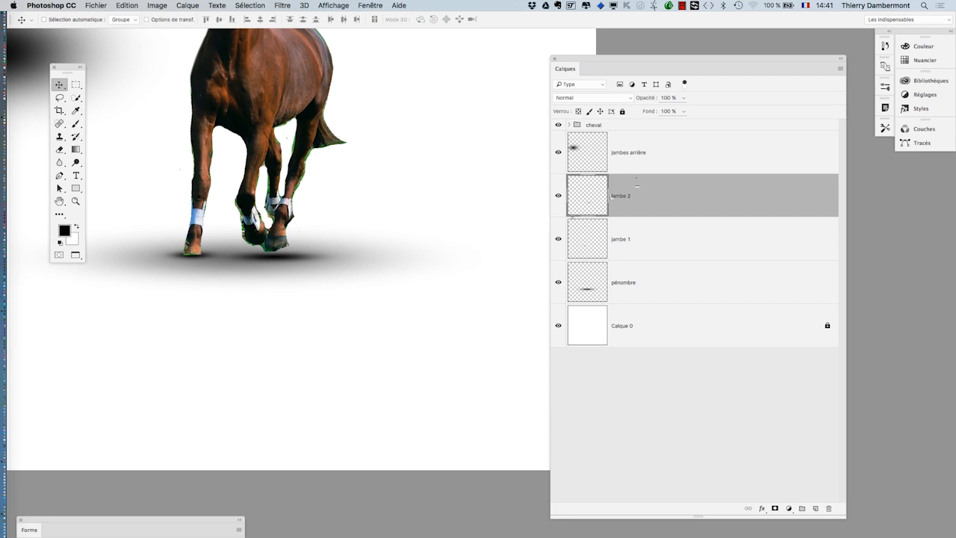
# Free-transform the jambes arrière shadow to about 51% width and 11% height, and place it just behind the rear hooves
pyautogui.moveTo(651, 152); pyautogui.dragTo(652, 151)
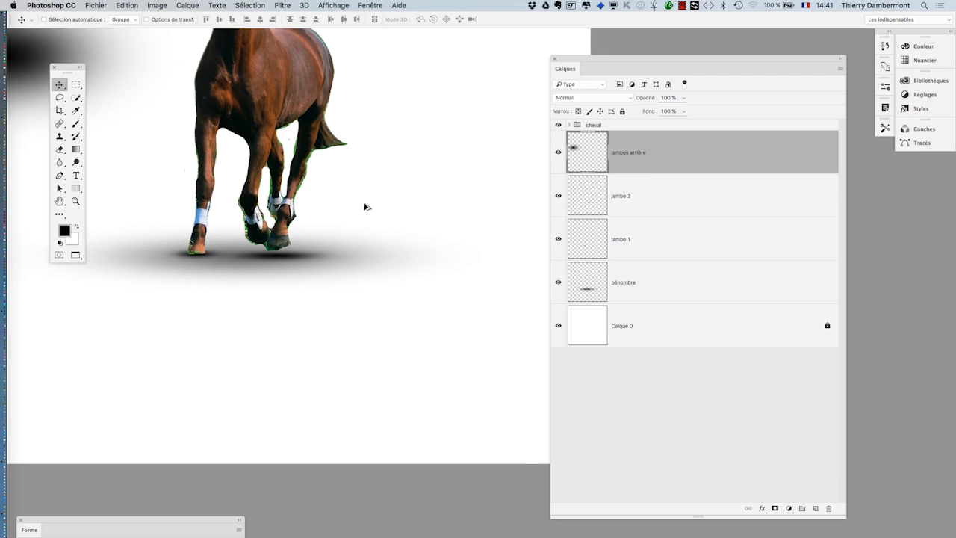
pyautogui.press('super+0')
pyautogui.press('super+t')
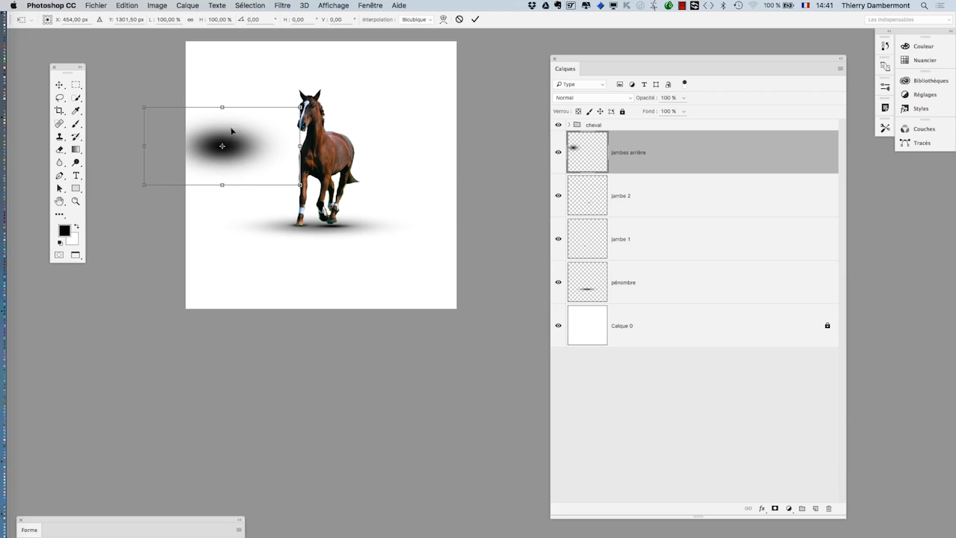
pyautogui.moveTo(300, 107); pyautogui.dragTo(345, 223)
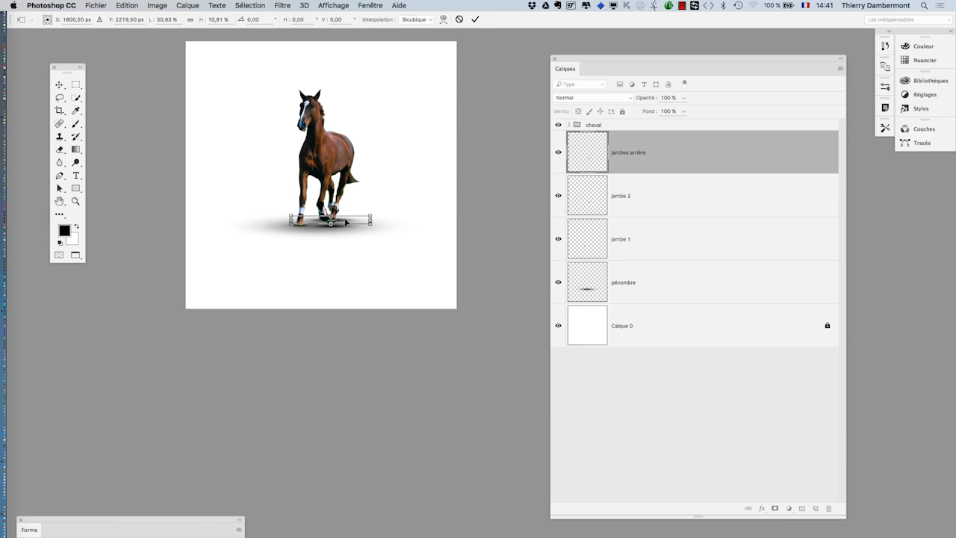
pyautogui.click(475, 20)
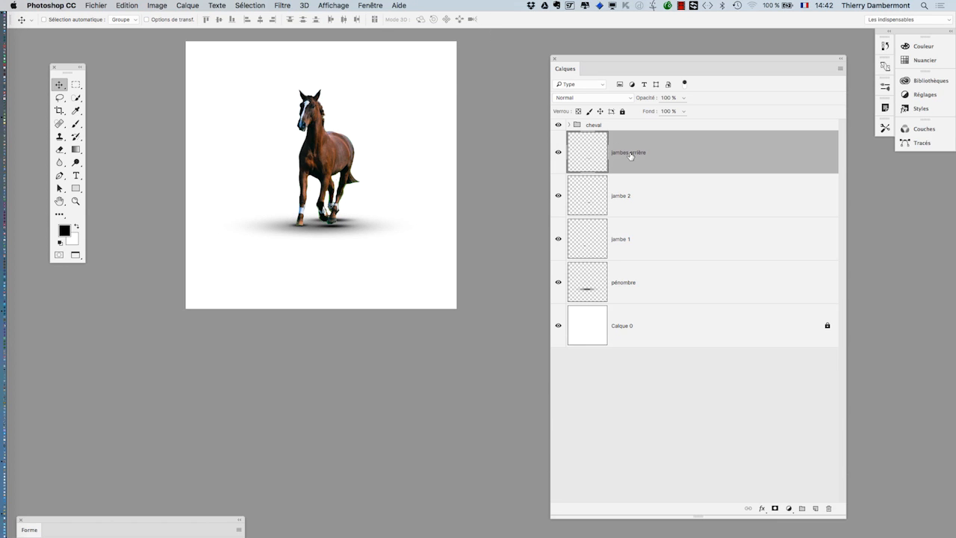
# Examine the combined leg shadows and pénombre around the hooves, both up close and with the whole horse in view
pyautogui.scroll(3, 348, 230)
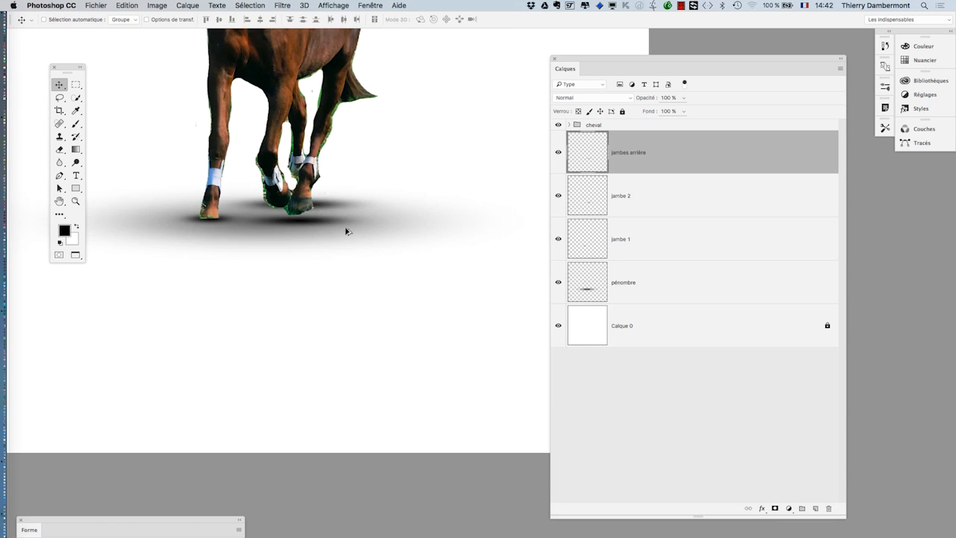
pyautogui.moveTo(358, 244); pyautogui.dragTo(408, 326)
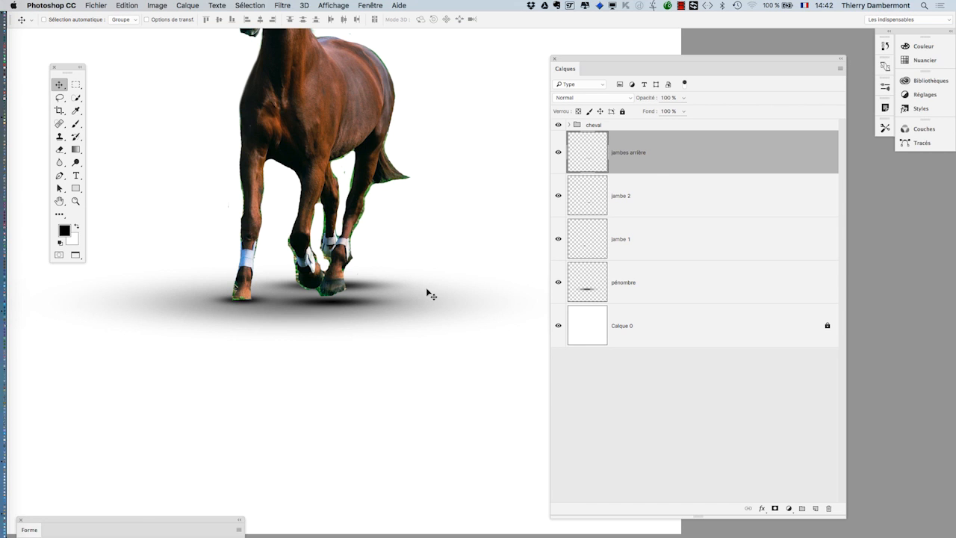
pyautogui.scroll(-5, 444, 254)
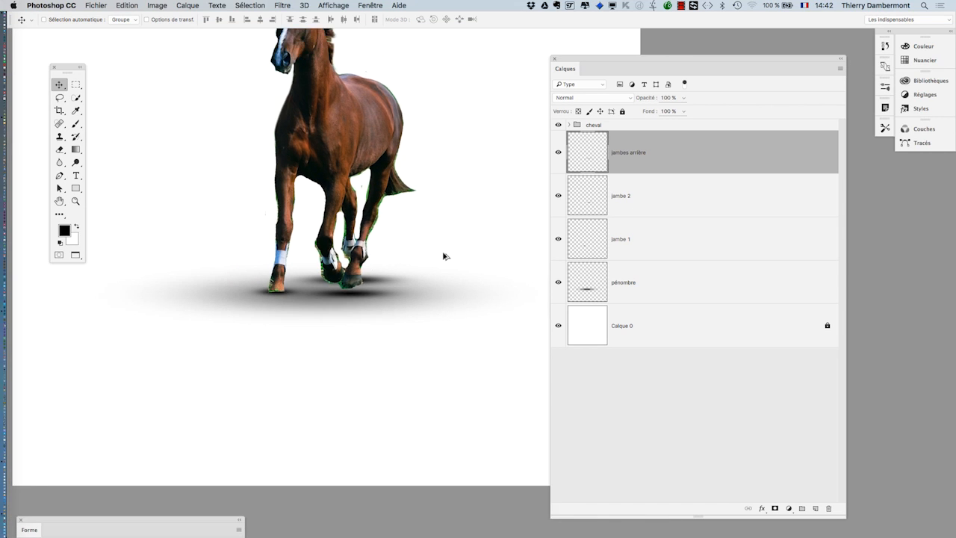
pyautogui.scroll(-2, 444, 258)
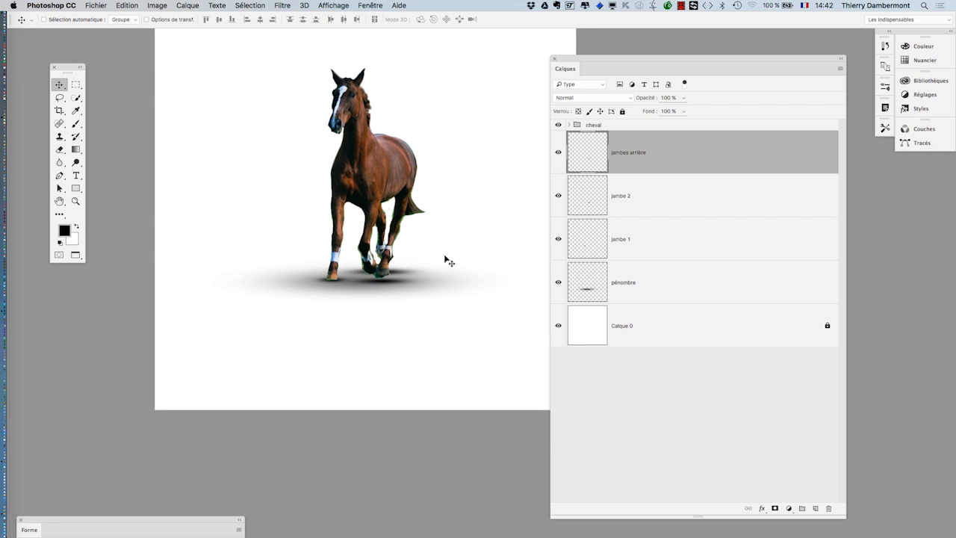
pyautogui.moveTo(407, 214); pyautogui.dragTo(317, 232)
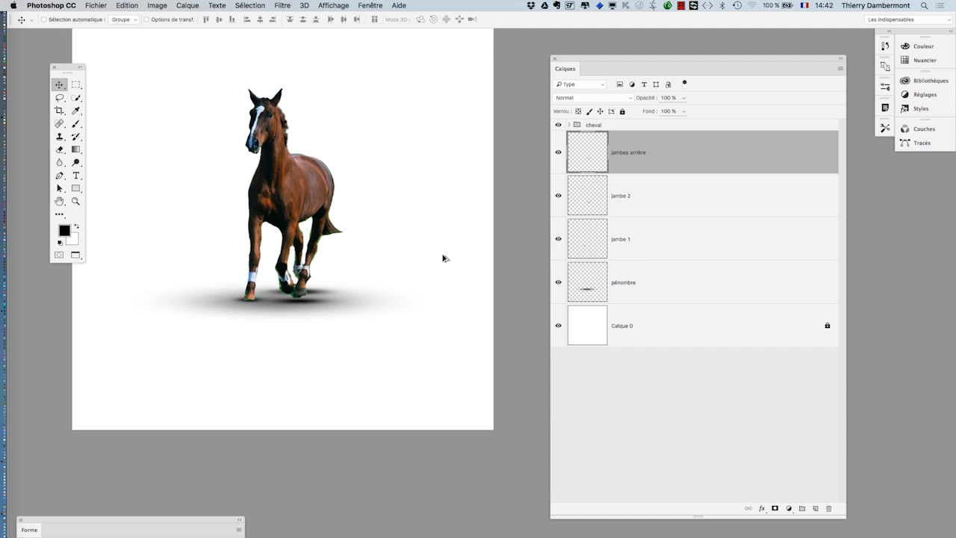
pyautogui.scroll(-2, 442, 258)
pyautogui.scroll(-3, 442, 259)
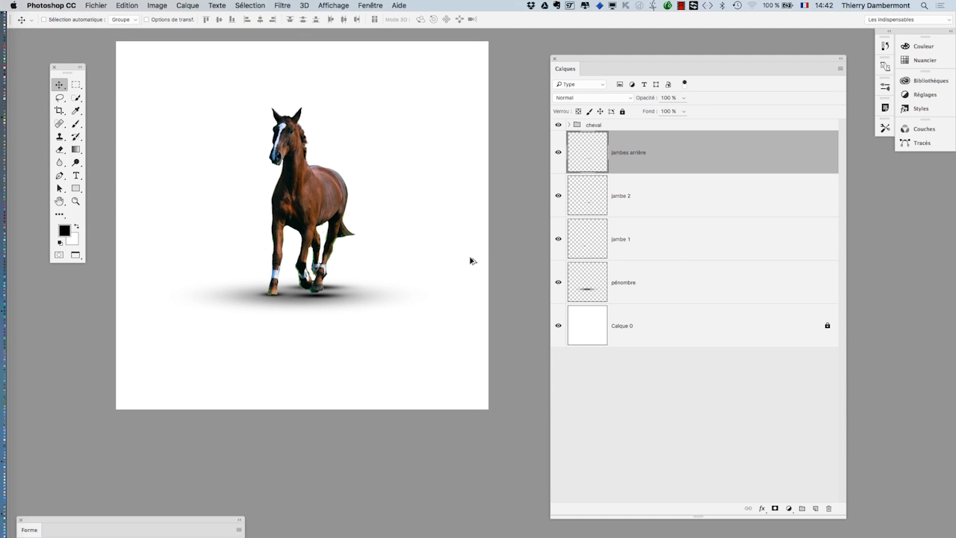
# Hide and reshow all four shadow layers to compare the horse with and without its shadow, and select pénombre
pyautogui.scroll(3, 388, 196)
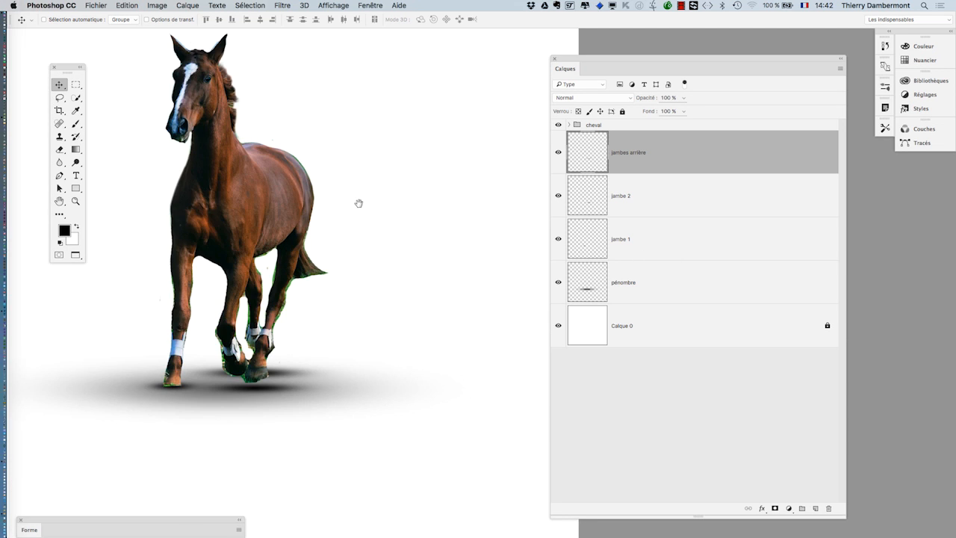
pyautogui.moveTo(358, 202); pyautogui.dragTo(451, 215)
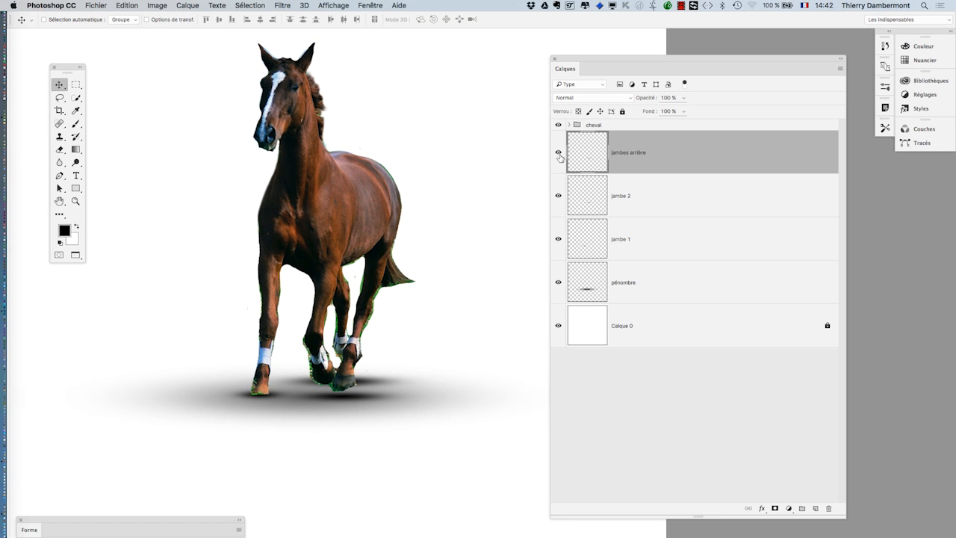
pyautogui.moveTo(558, 153); pyautogui.dragTo(562, 273)
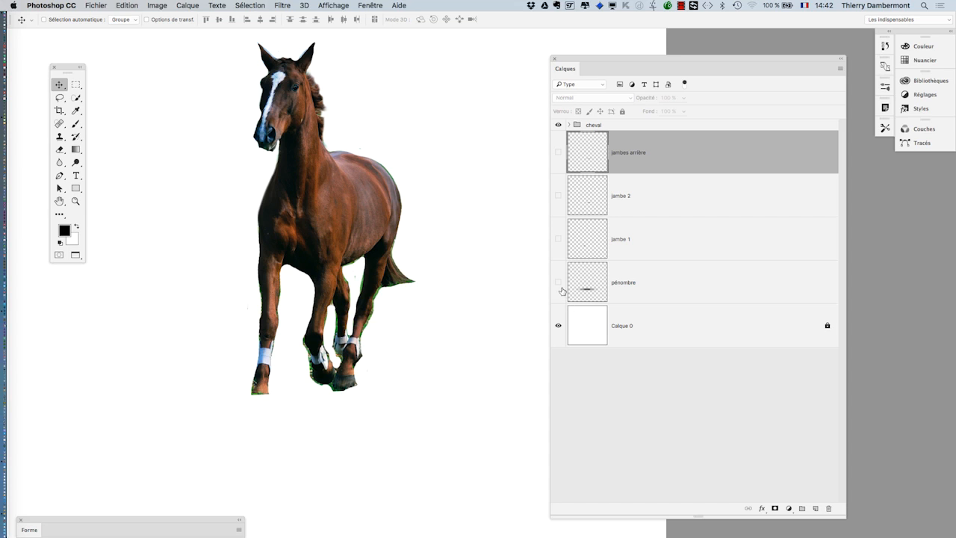
pyautogui.moveTo(559, 286); pyautogui.dragTo(556, 153)
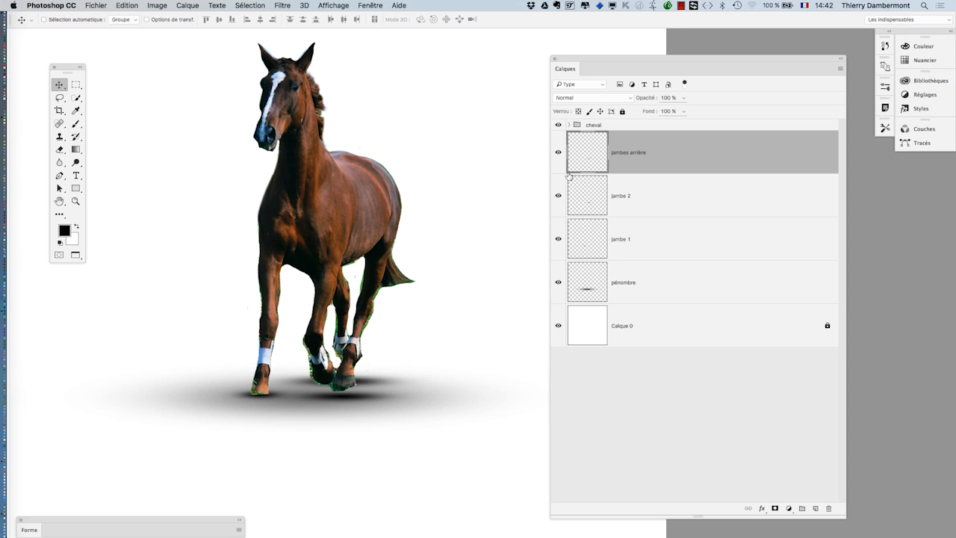
pyautogui.click(649, 288)
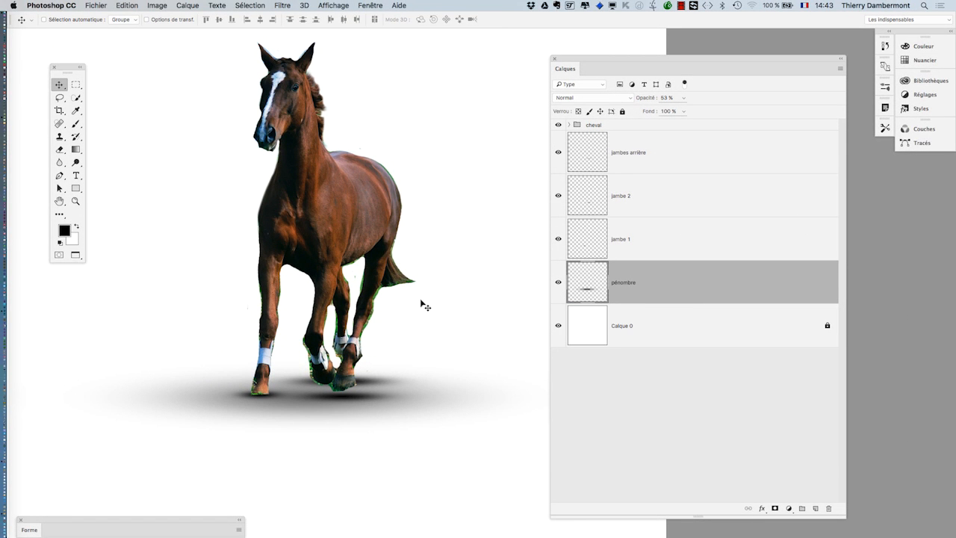
# Save a copy of the layered document in Photoshop format as cheval avec ombre - 02.psd in the Photoshop intro 2 folder
pyautogui.scroll(-3, 422, 302)
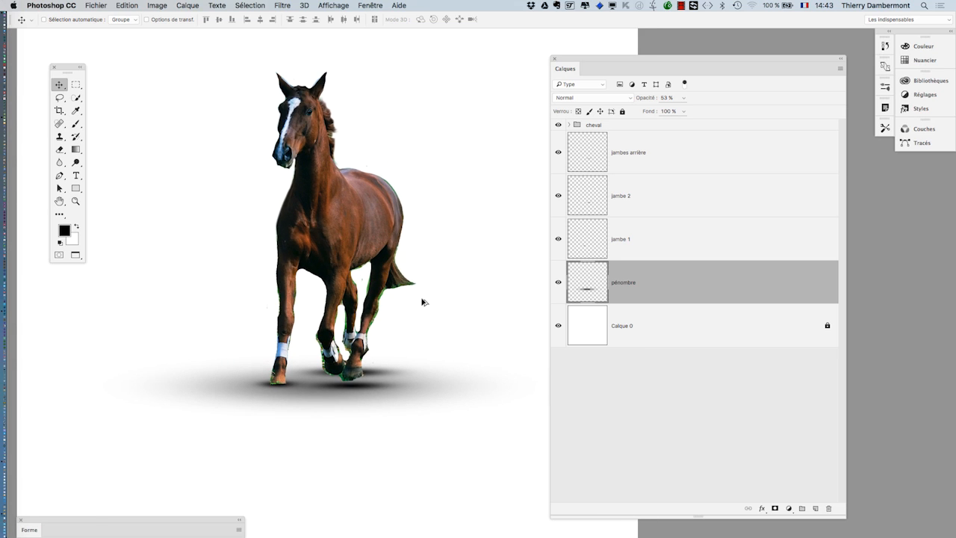
pyautogui.scroll(-1, 422, 305)
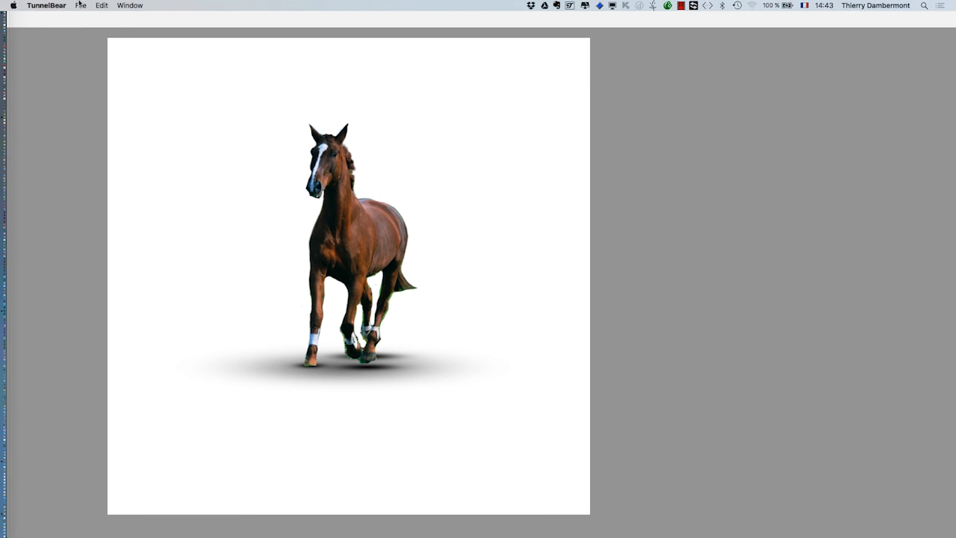
pyautogui.click(123, 86)
pyautogui.click(94, 5)
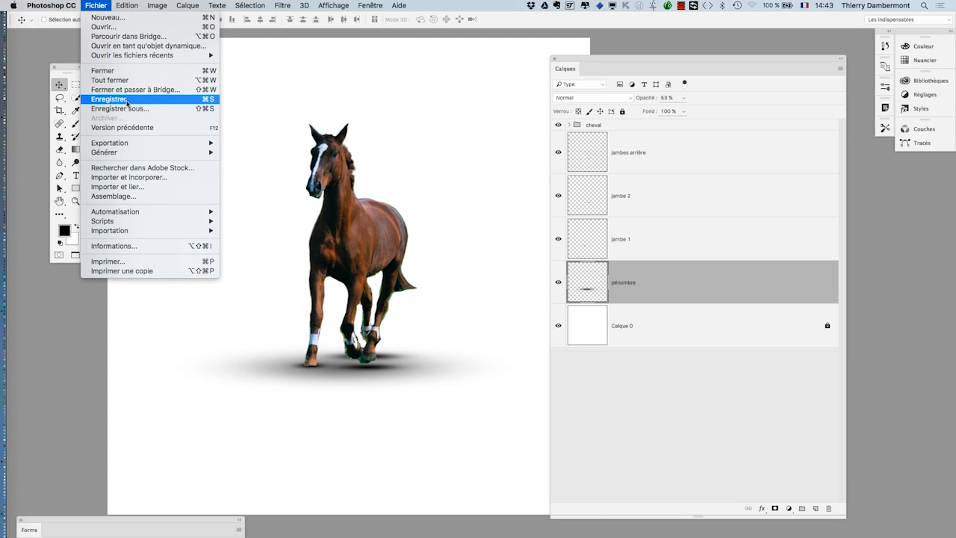
pyautogui.click(128, 109)
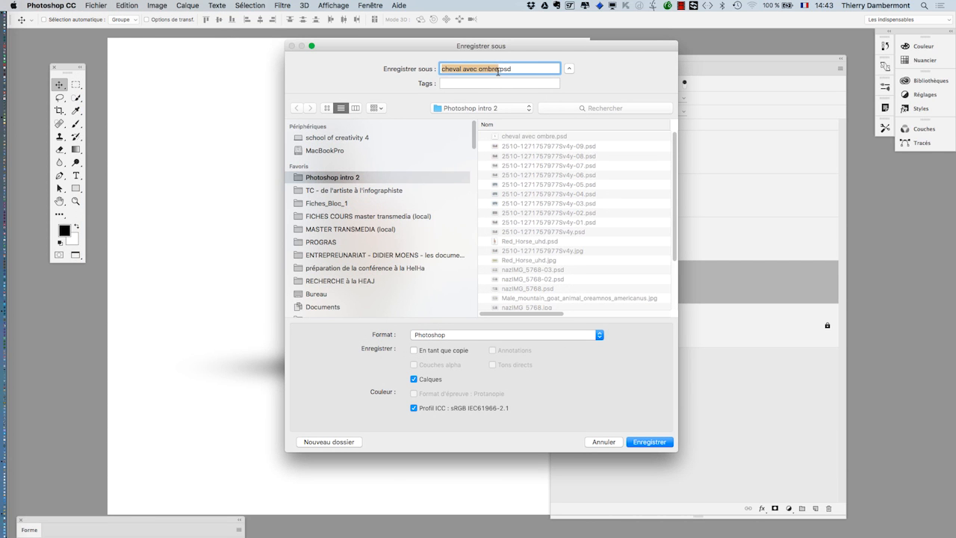
pyautogui.click(498, 69)
pyautogui.write('- 0')
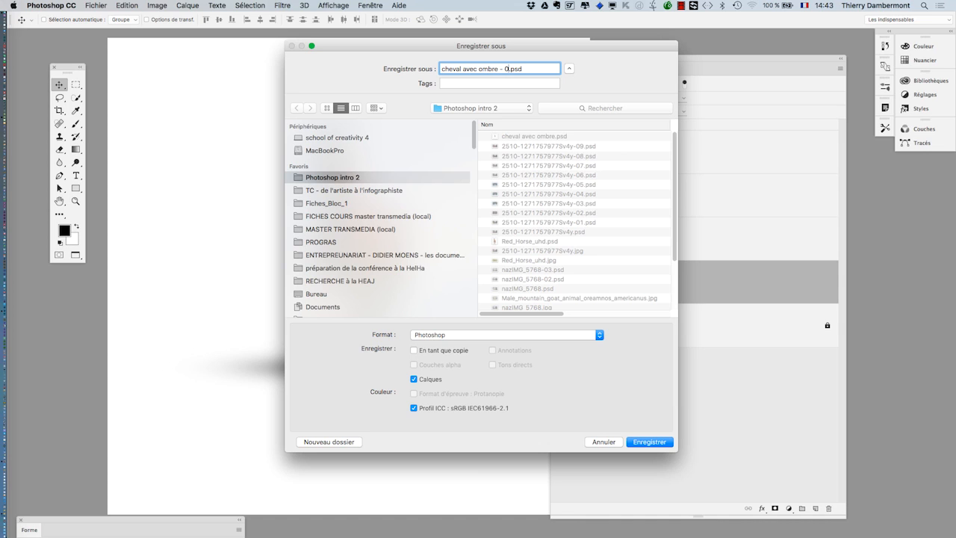
pyautogui.write('2')
pyautogui.click(652, 441)
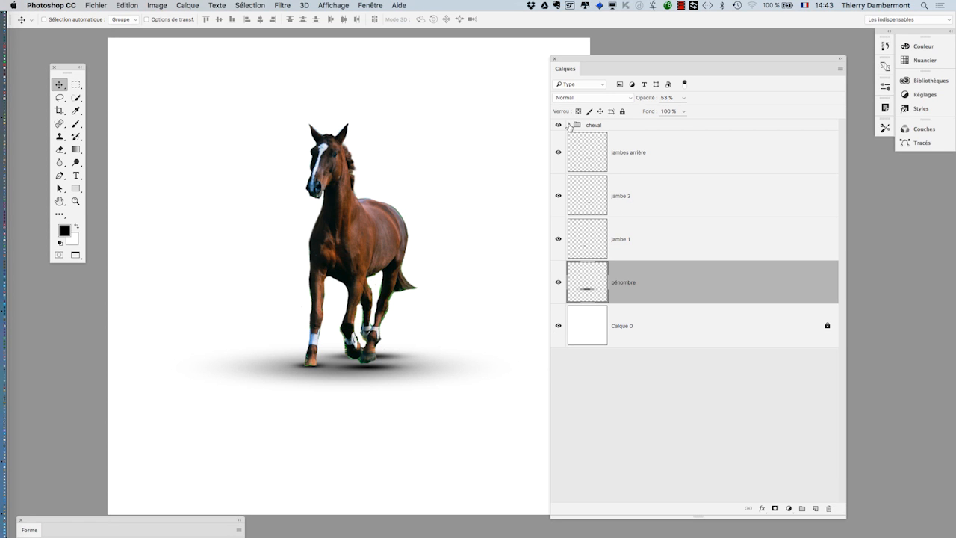
# Inspect the contents of the cheval group, select its Calque 1 smart object, and collapse the group again
pyautogui.click(569, 125)
pyautogui.click(623, 286)
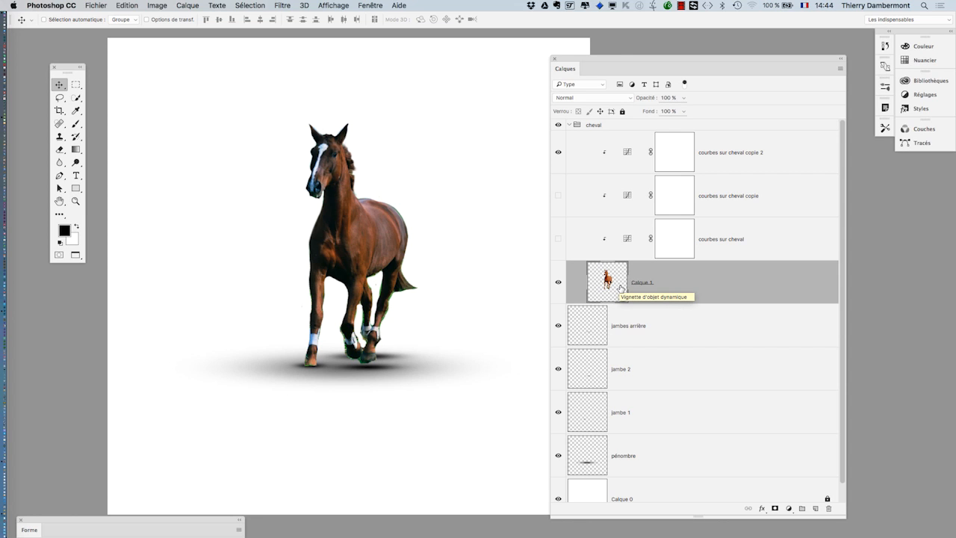
pyautogui.click(570, 124)
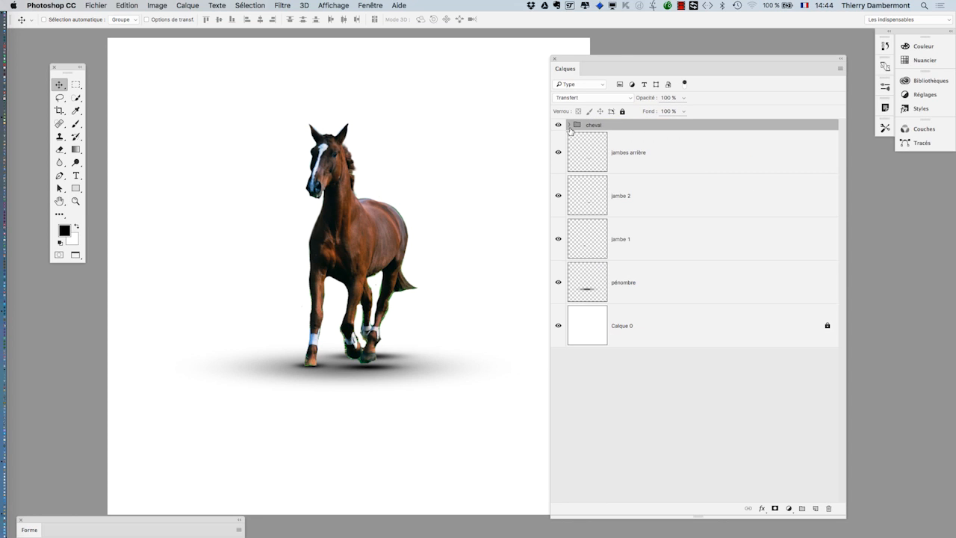
# Examine the horse in the city street composite with the yellow taxi, and return to the document with the shadowed horse
pyautogui.moveTo(587, 62); pyautogui.dragTo(663, 65)
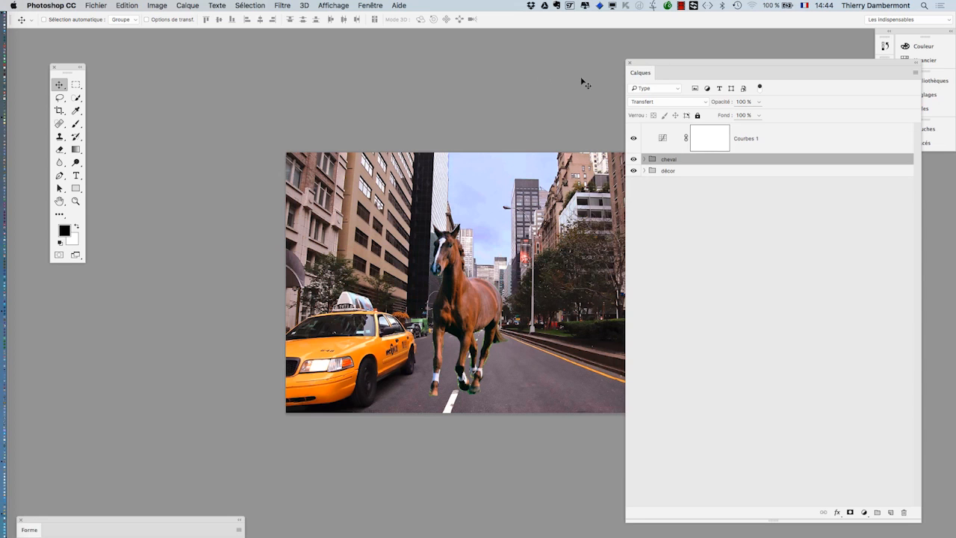
pyautogui.moveTo(455, 145); pyautogui.dragTo(343, 118)
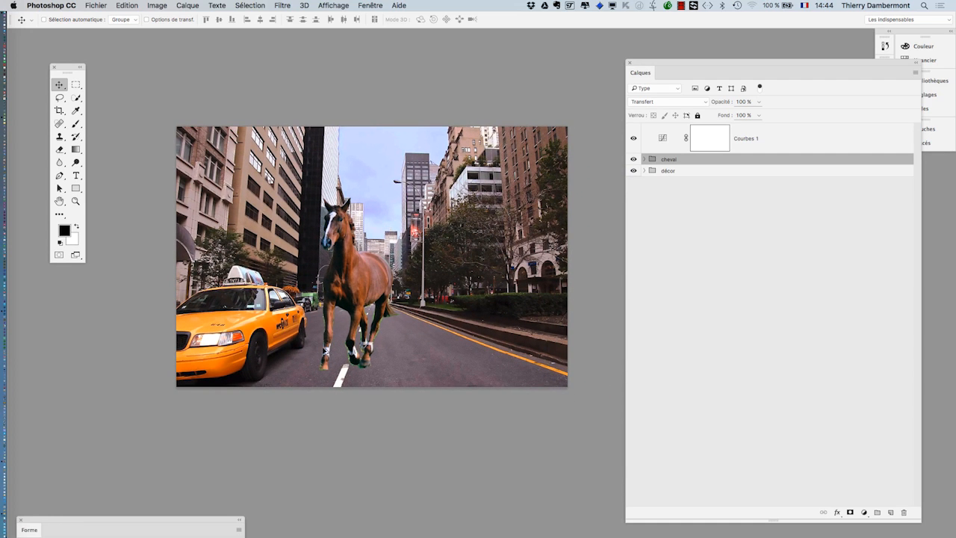
pyautogui.scroll(2, 347, 351)
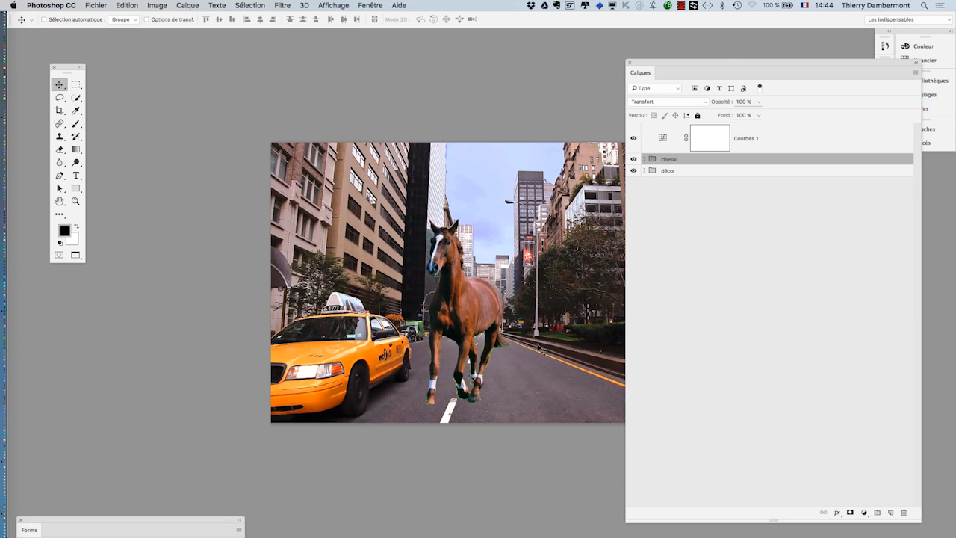
pyautogui.scroll(3, 537, 347)
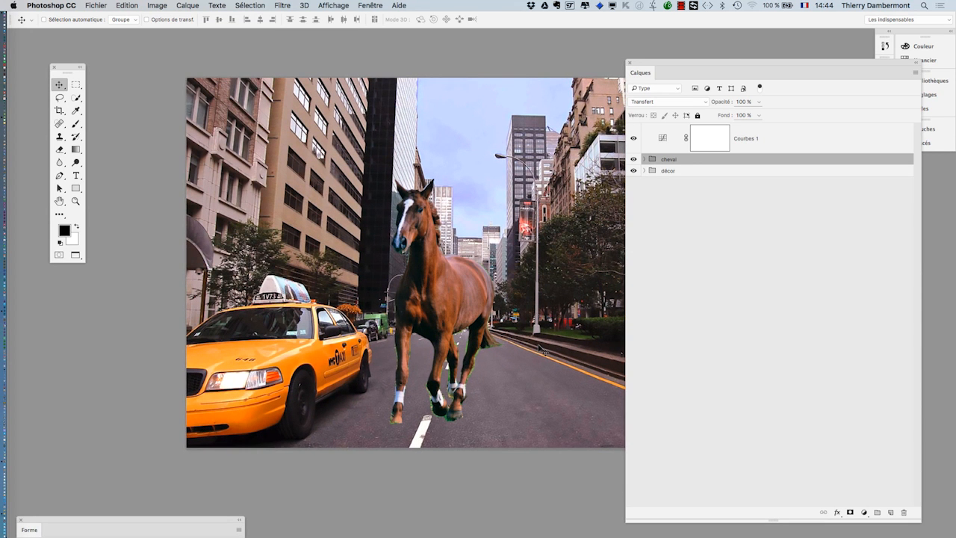
pyautogui.press('super+Tab')
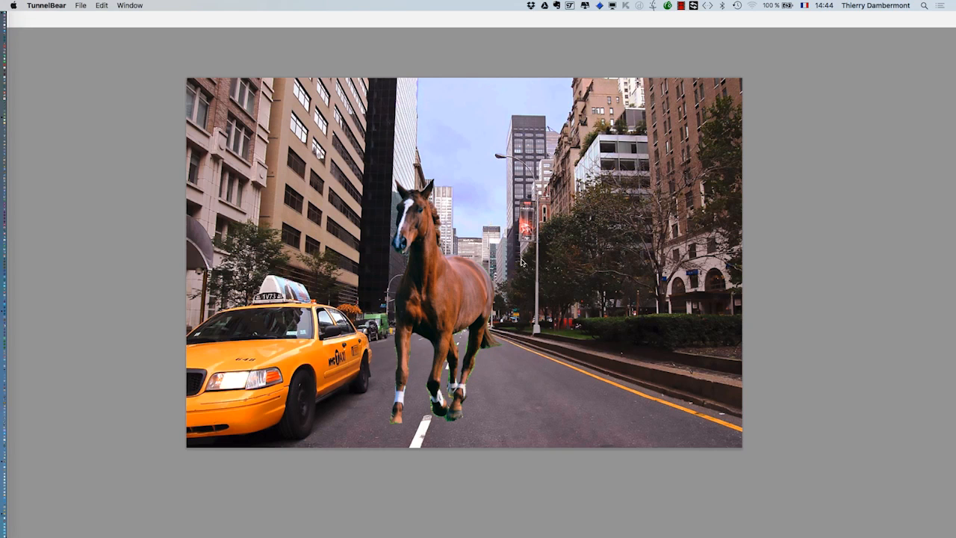
pyautogui.press('super+Tab')
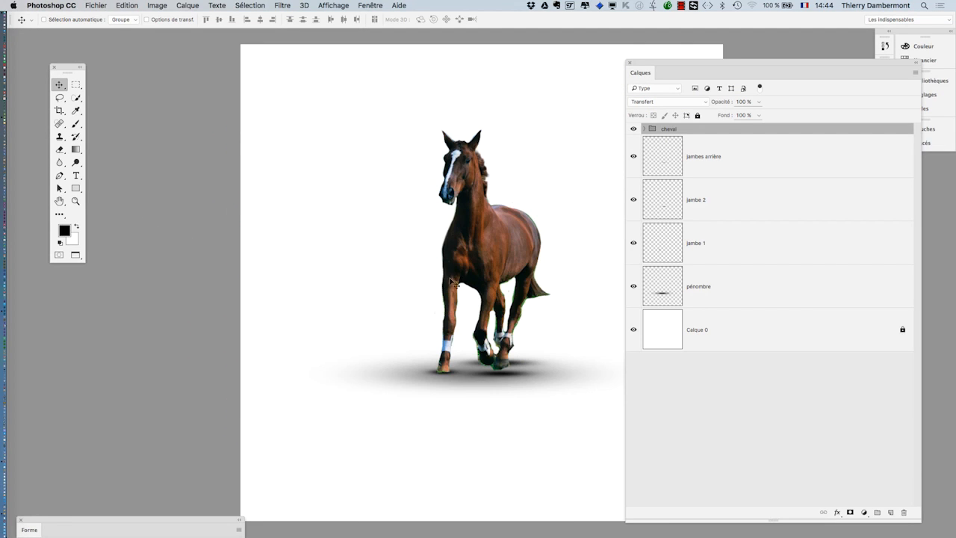